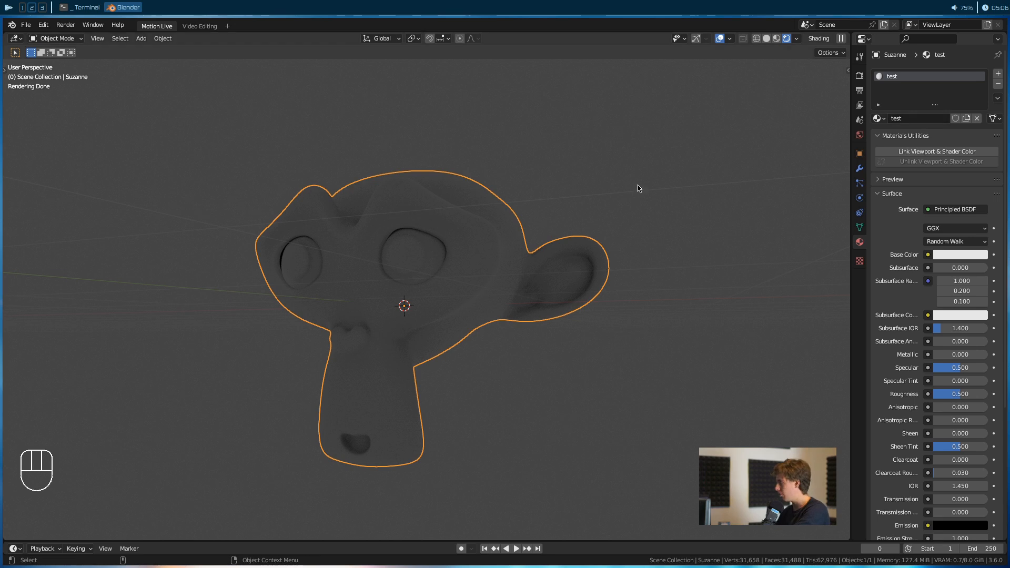
# Step: Disable Scene World in the rendered viewport shading and light Suzanne with a different built-in HDRI
pyautogui.keyDown('alt'); pyautogui.moveTo(536, 319); pyautogui.dragTo(297, 259); pyautogui.keyUp('alt')
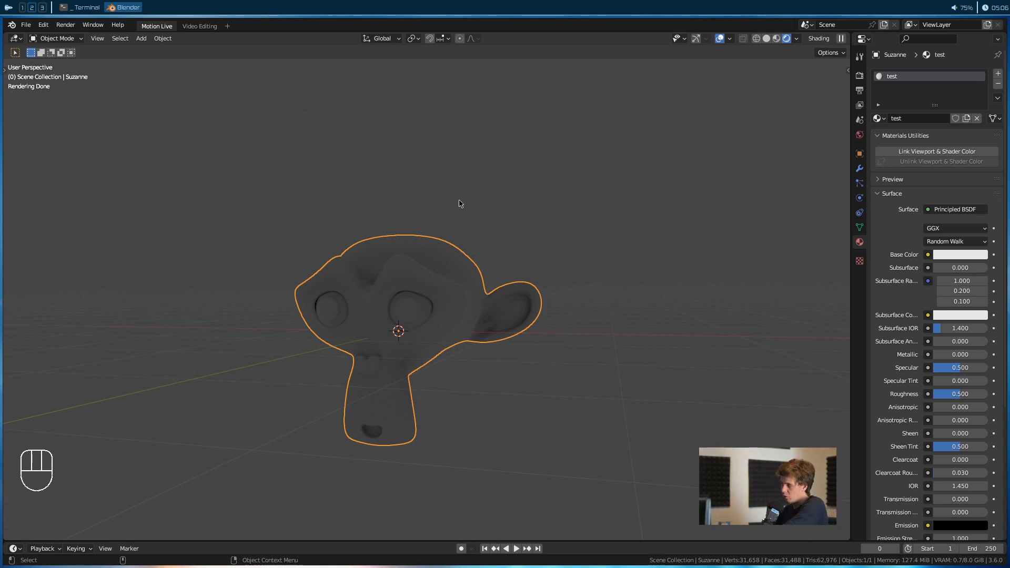
pyautogui.click(796, 38)
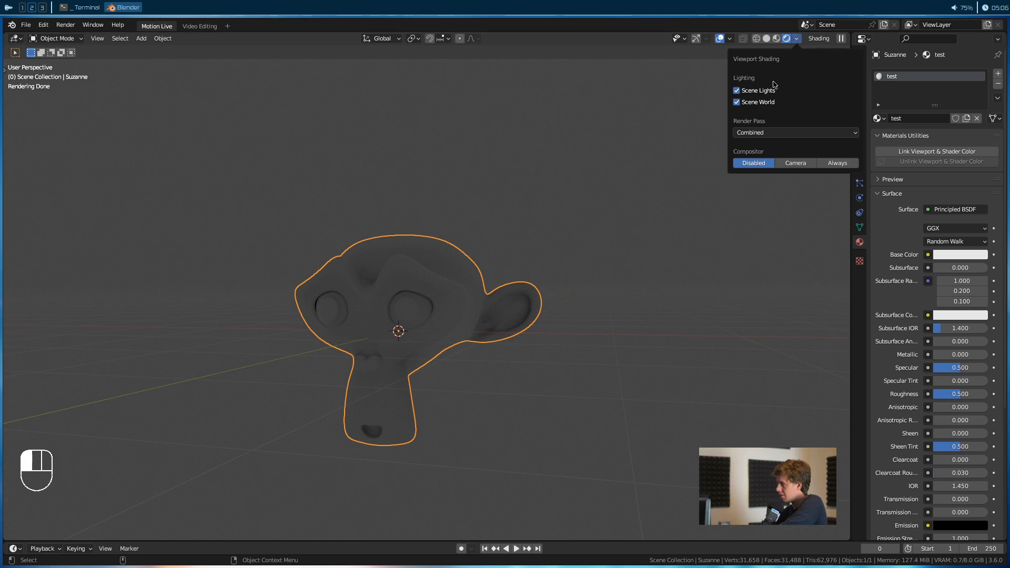
pyautogui.click(760, 103)
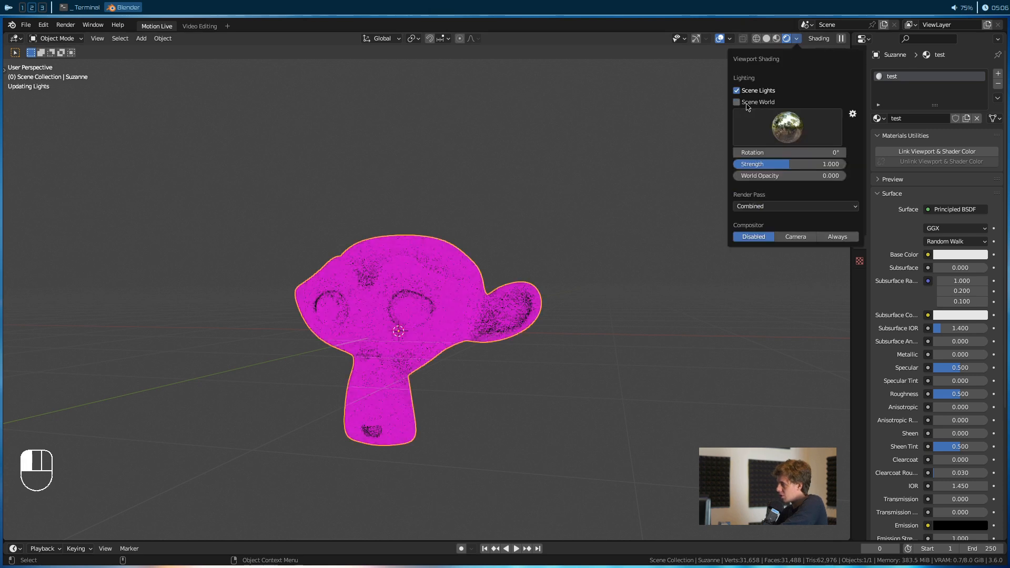
pyautogui.click(775, 133)
pyautogui.click(759, 165)
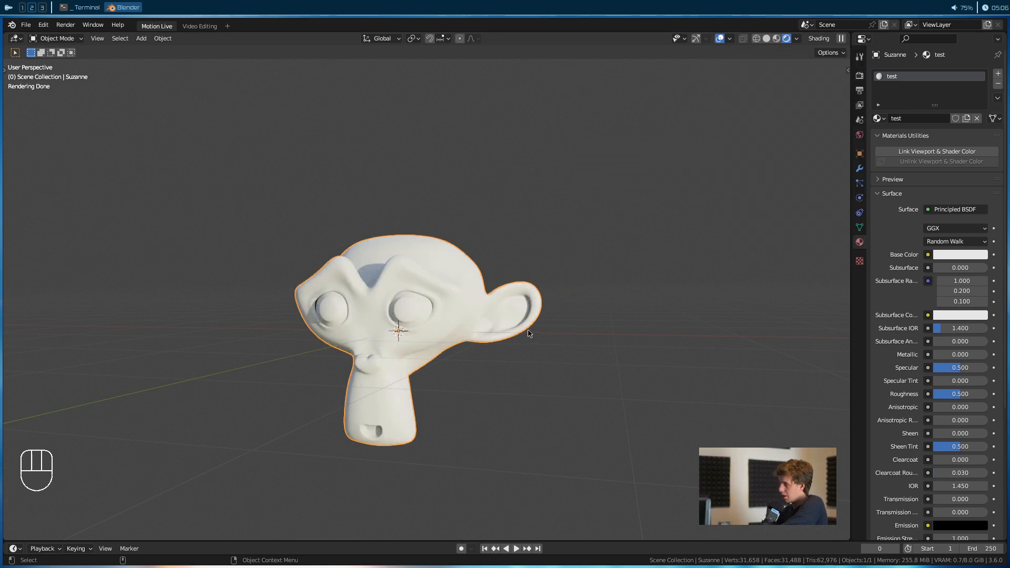
pyautogui.keyDown('alt'); pyautogui.moveTo(513, 312); pyautogui.dragTo(364, 312); pyautogui.keyUp('alt')
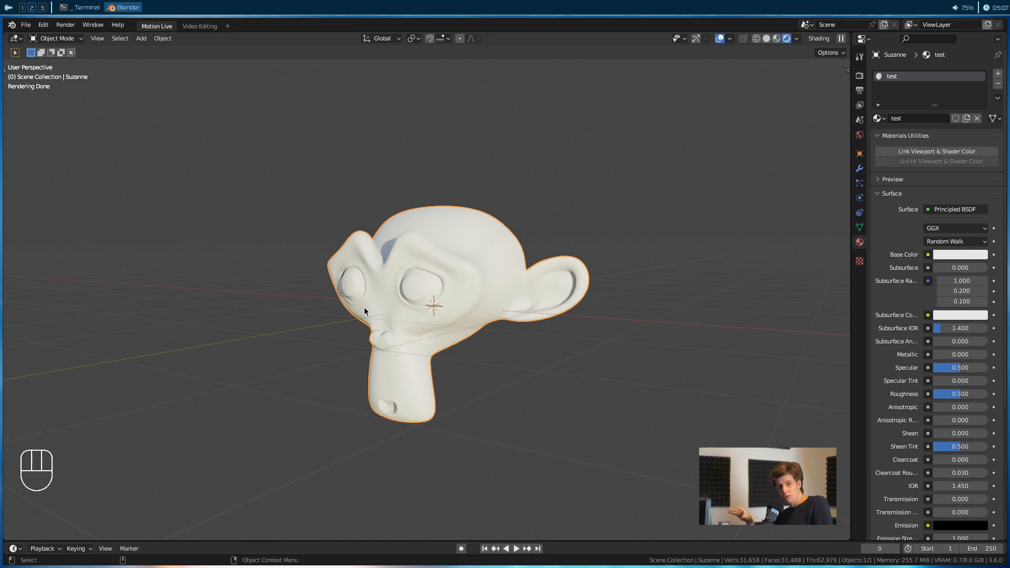
pyautogui.keyDown('alt'); pyautogui.moveTo(484, 305); pyautogui.dragTo(370, 208, button='middle'); pyautogui.keyUp('alt')
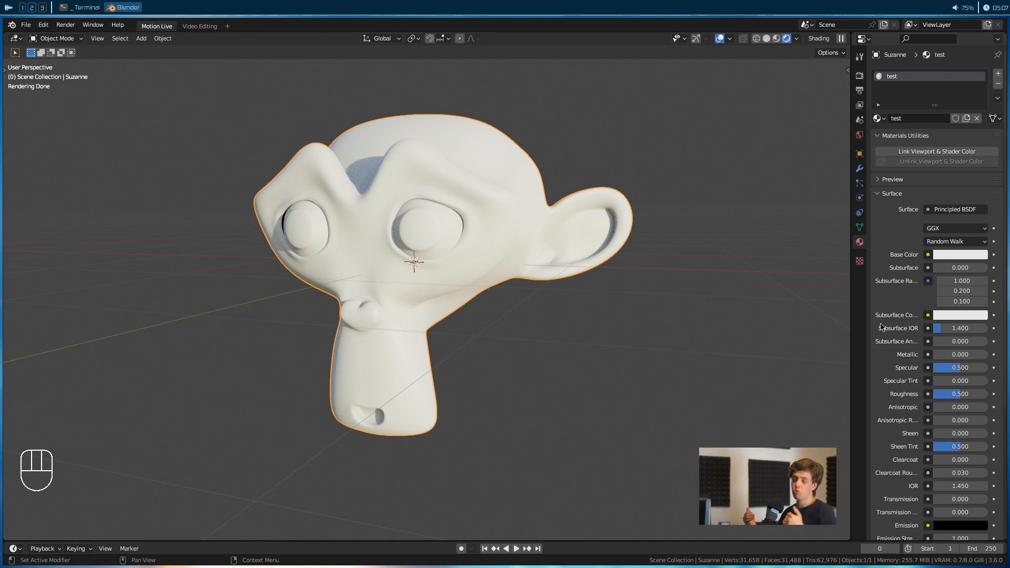
# Step: Enlarge the timeline area and change it to a Shader Editor showing the test material's nodes
pyautogui.moveTo(658, 541); pyautogui.dragTo(635, 312)
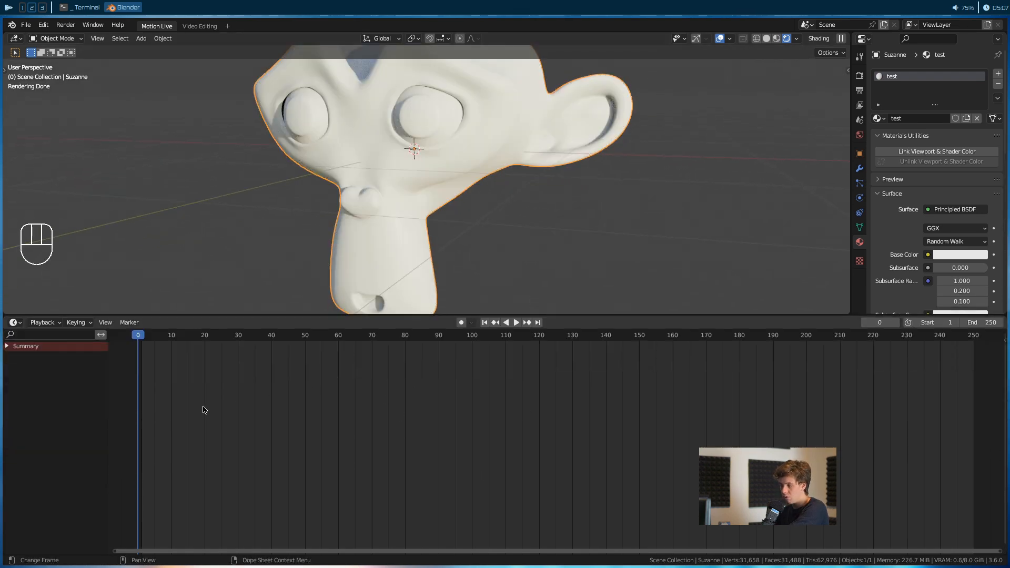
pyautogui.click(15, 322)
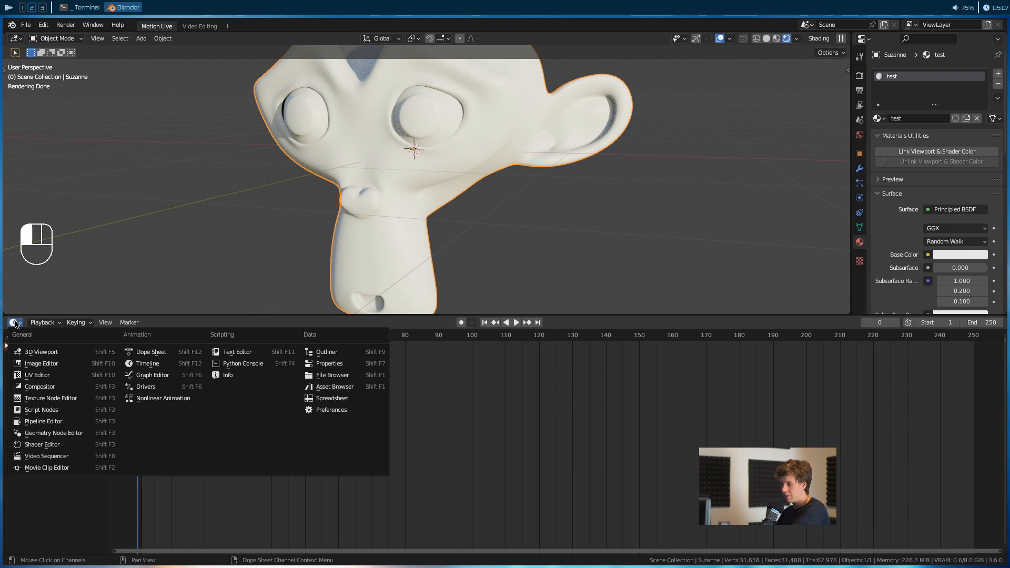
pyautogui.click(46, 446)
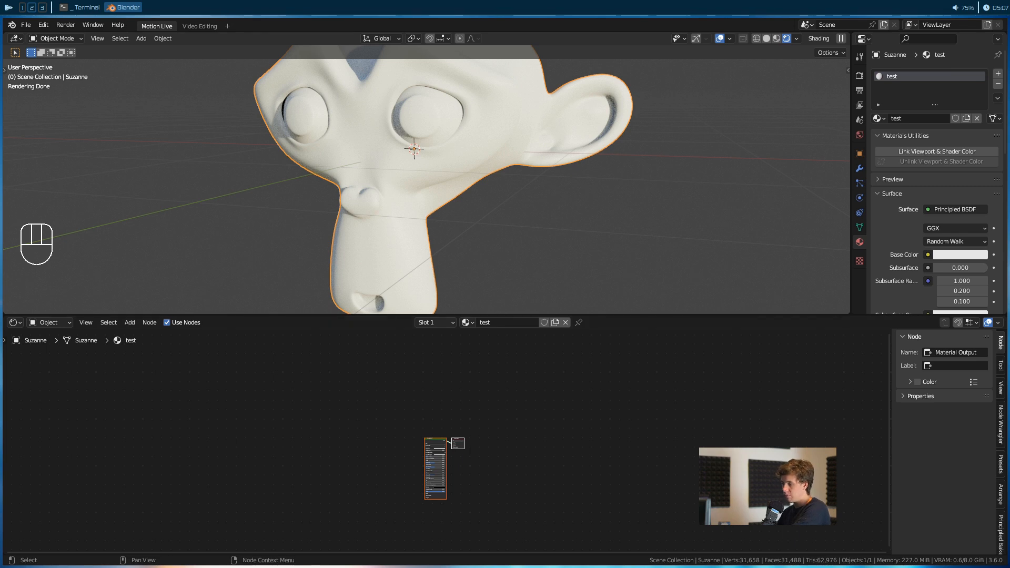
pyautogui.scroll(3, 484, 416)
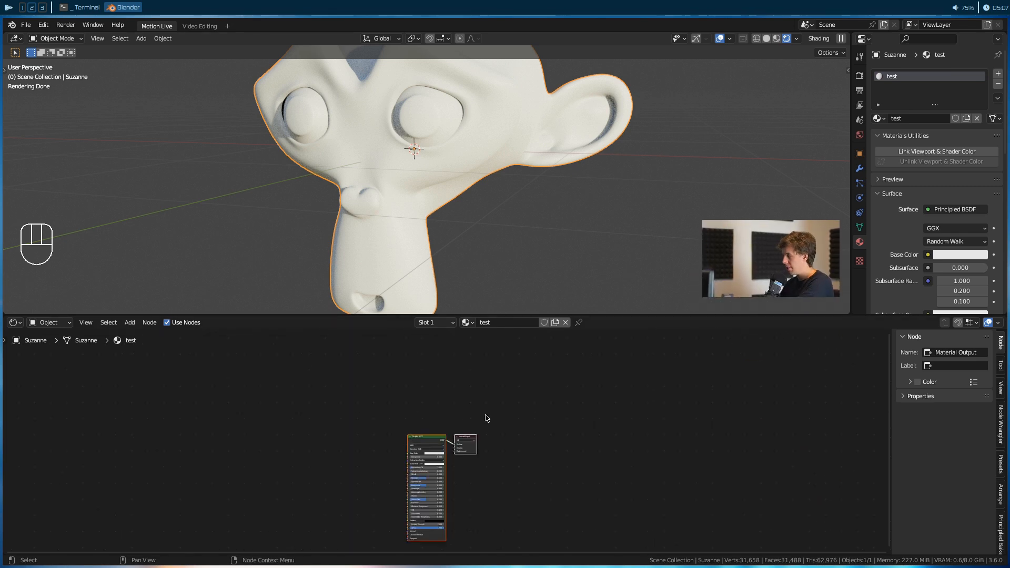
pyautogui.scroll(4, 484, 417)
# Step: Rearrange the Principled BSDF and Material Output nodes side by side with a gap between them
pyautogui.moveTo(410, 358); pyautogui.dragTo(375, 362)
pyautogui.scroll(5, 486, 418)
pyautogui.moveTo(484, 418); pyautogui.dragTo(490, 442, button='middle')
pyautogui.moveTo(555, 399); pyautogui.dragTo(624, 407)
pyautogui.moveTo(343, 354); pyautogui.dragTo(346, 350)
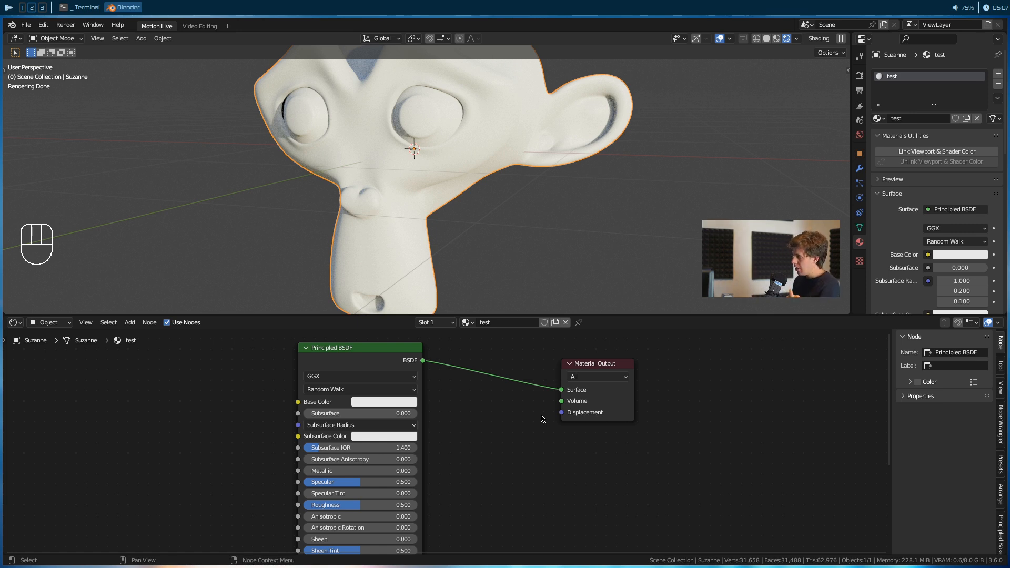
pyautogui.moveTo(399, 351); pyautogui.dragTo(495, 353)
pyautogui.scroll(5, 475, 379)
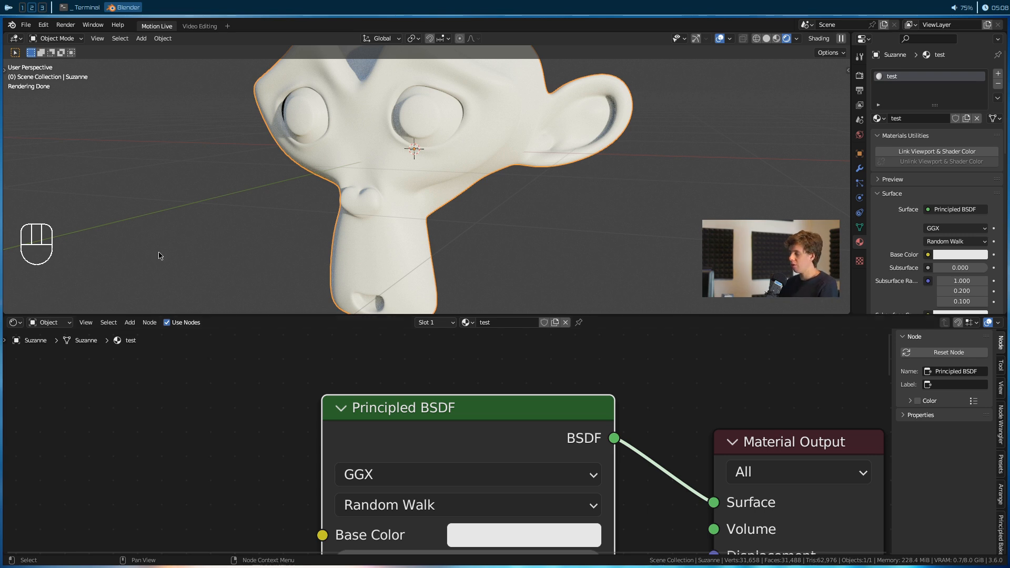
# Step: Give the Shader Editor more height so more of the Principled BSDF inputs fit, and deselect the nodes
pyautogui.scroll(-3, 348, 407)
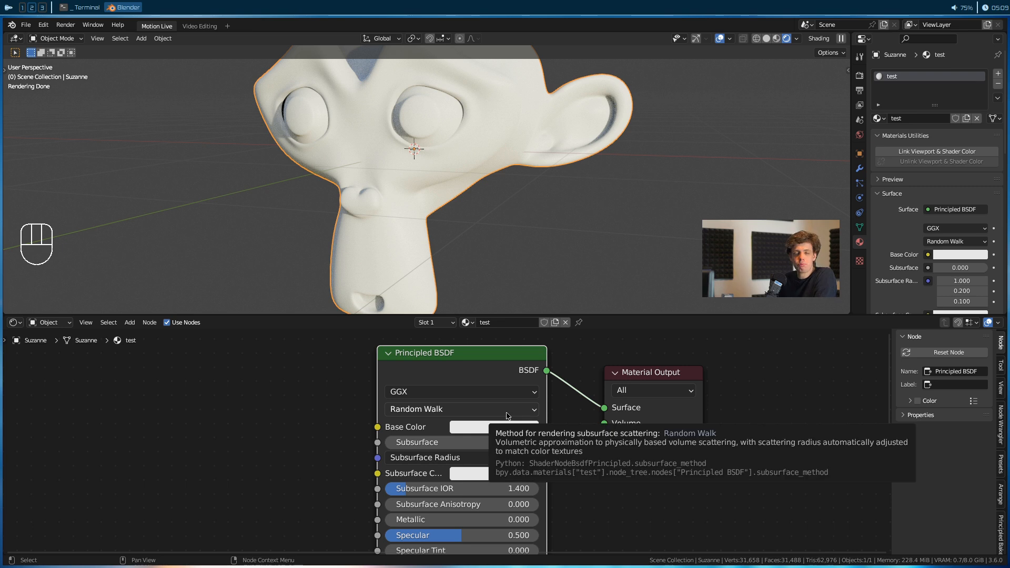
pyautogui.moveTo(605, 483); pyautogui.dragTo(605, 472, button='middle')
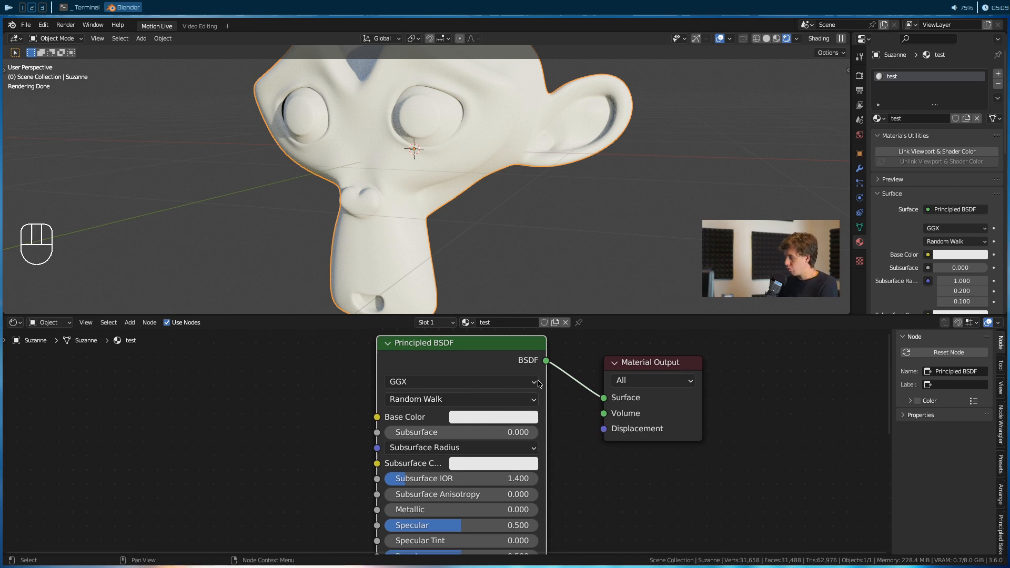
pyautogui.moveTo(595, 313); pyautogui.dragTo(584, 211)
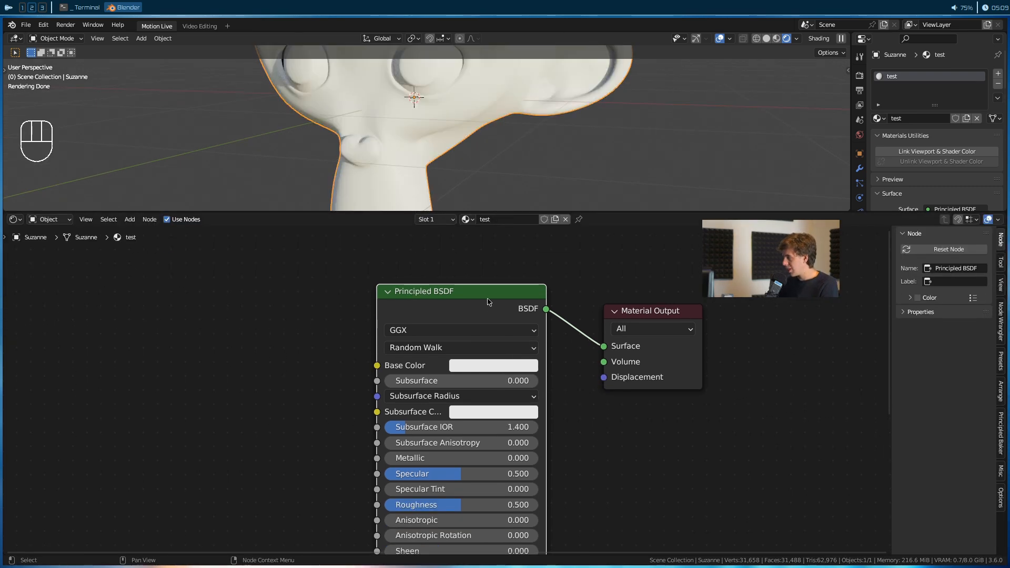
pyautogui.moveTo(566, 384); pyautogui.dragTo(552, 339, button='middle')
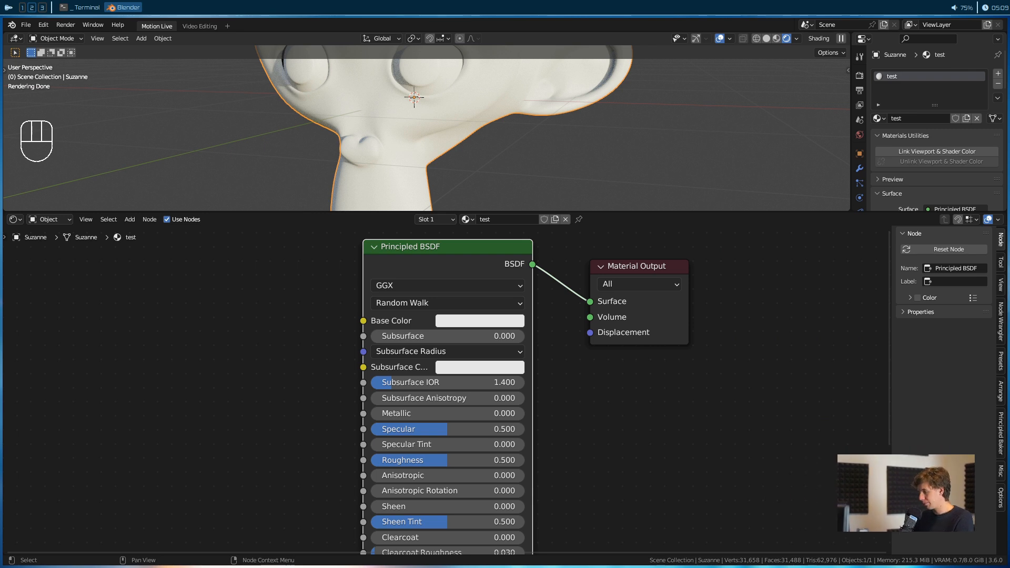
pyautogui.click(615, 381)
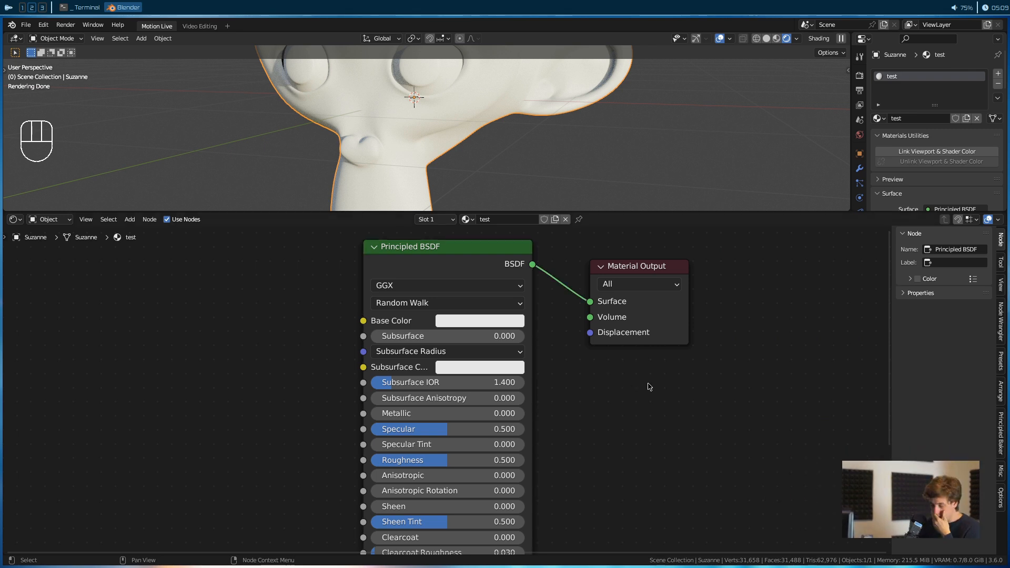
pyautogui.click(365, 321)
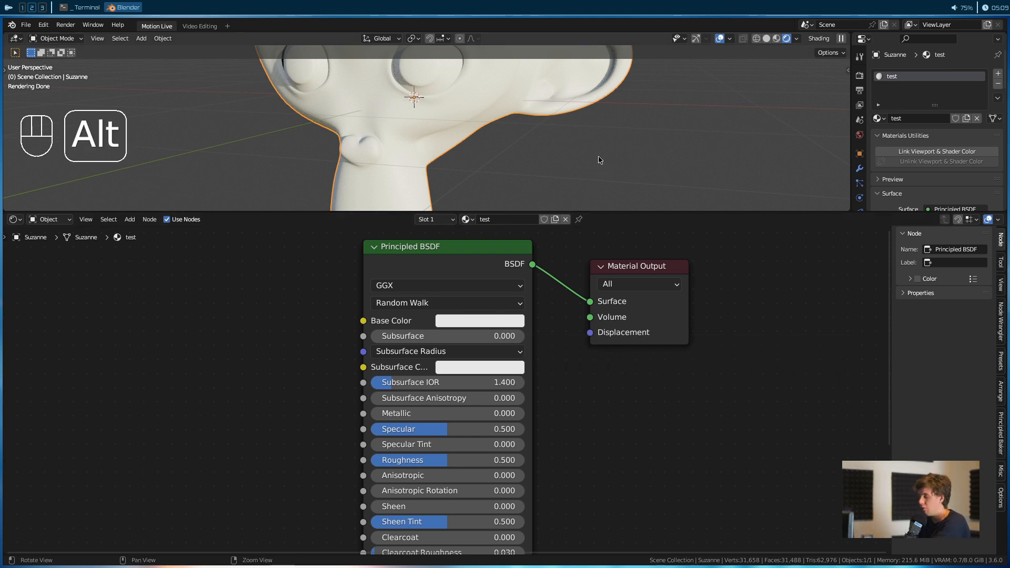
# Step: Set the Principled BSDF's Base Color to light green and frame the whole monkey head
pyautogui.keyDown('alt'); pyautogui.moveTo(630, 145); pyautogui.dragTo(617, 192, button='middle'); pyautogui.keyUp('alt')
pyautogui.keyDown('alt'); pyautogui.moveTo(675, 161); pyautogui.dragTo(647, 174); pyautogui.keyUp('alt')
pyautogui.click(489, 323)
pyautogui.moveTo(490, 184); pyautogui.dragTo(476, 162)
pyautogui.scroll(-4, 547, 177)
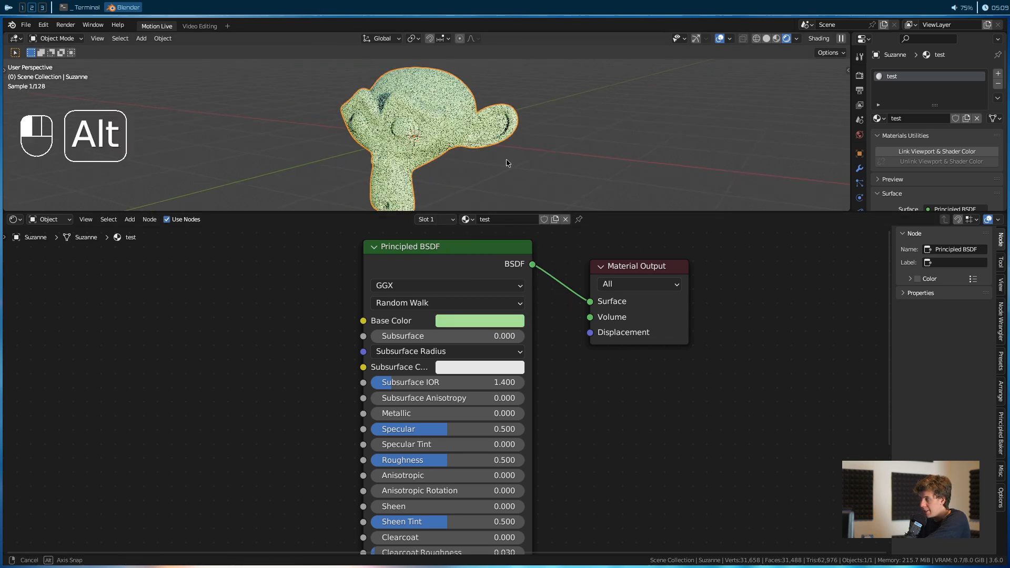
# Step: Change the Principled BSDF's Base Color to a pale beige
pyautogui.click(479, 321)
pyautogui.click(461, 182)
pyautogui.moveTo(461, 182)
pyautogui.mouseDown()
pyautogui.moveTo(500, 192)
pyautogui.moveTo(487, 180)
pyautogui.mouseUp()
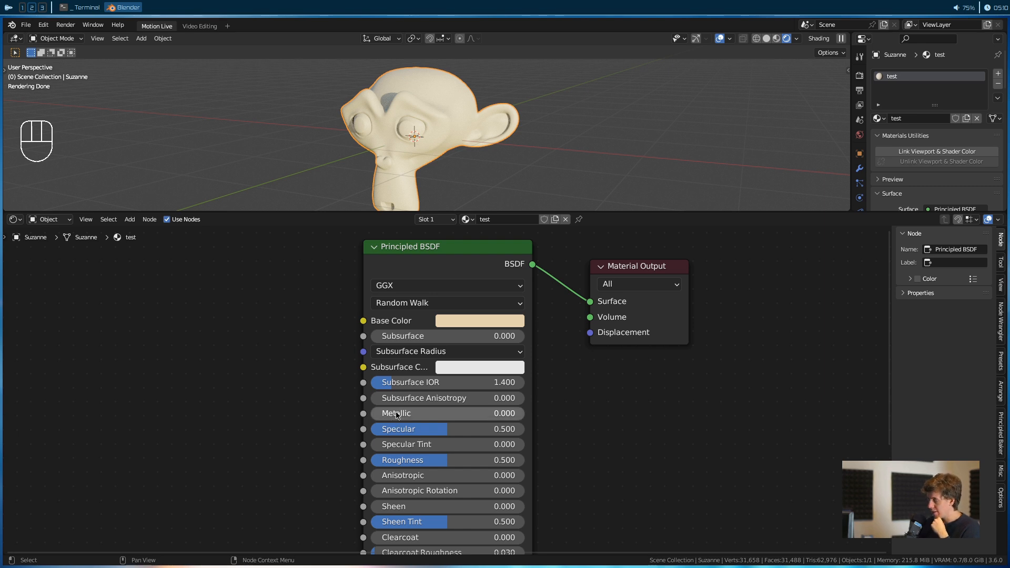
# Step: Compare Metallic at 0.000, about 0.48 and 1.000 on the Principled BSDF, ending at 1.000
pyautogui.moveTo(391, 415); pyautogui.dragTo(527, 415)
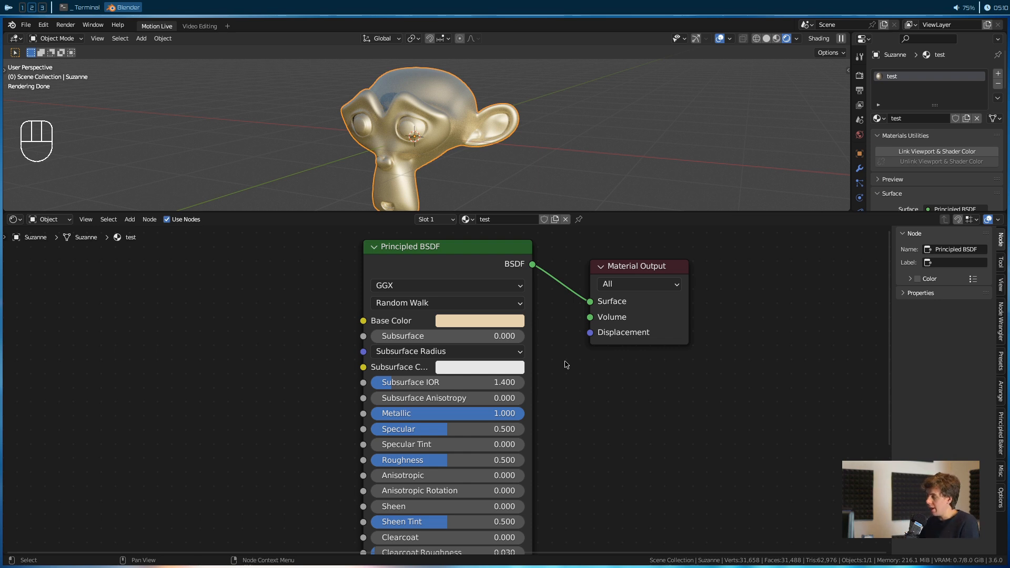
pyautogui.moveTo(515, 414); pyautogui.dragTo(368, 414)
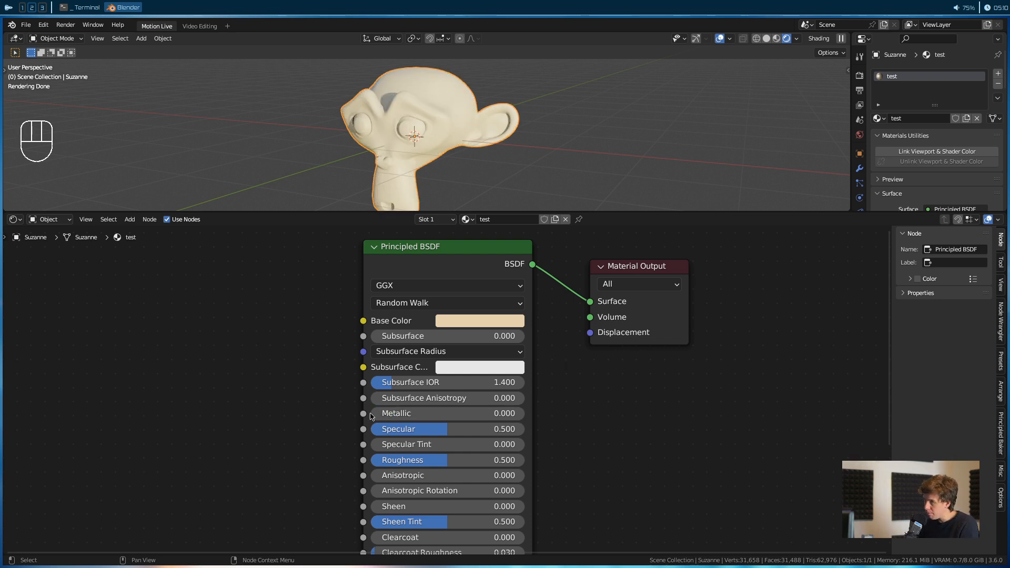
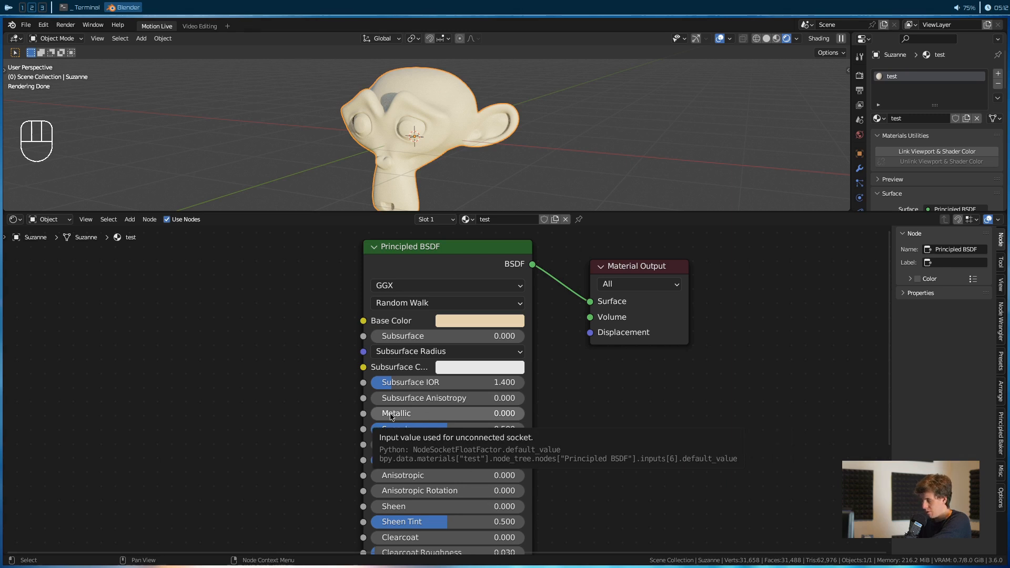
pyautogui.moveTo(391, 416); pyautogui.dragTo(543, 416)
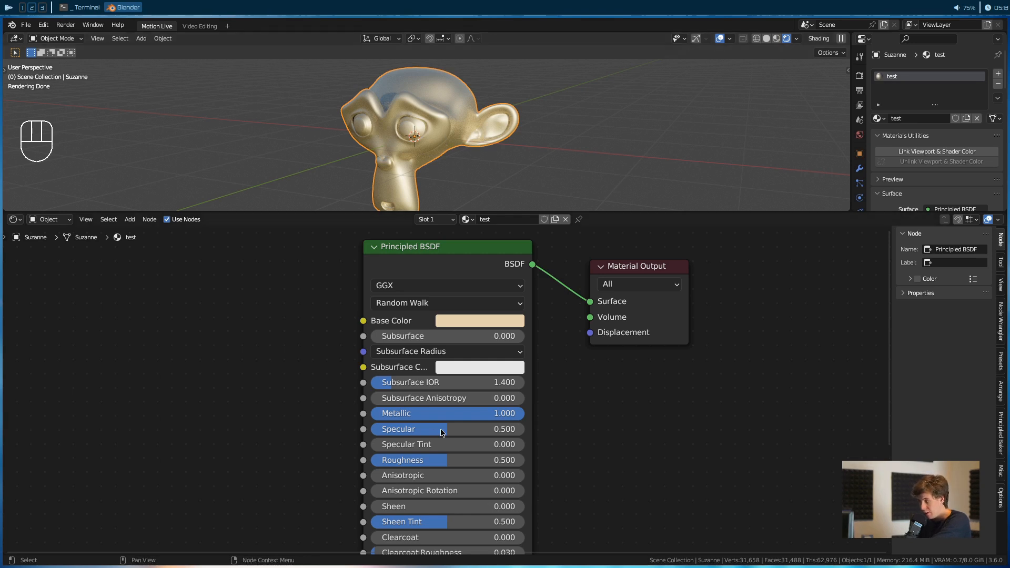
pyautogui.moveTo(474, 414); pyautogui.dragTo(394, 414)
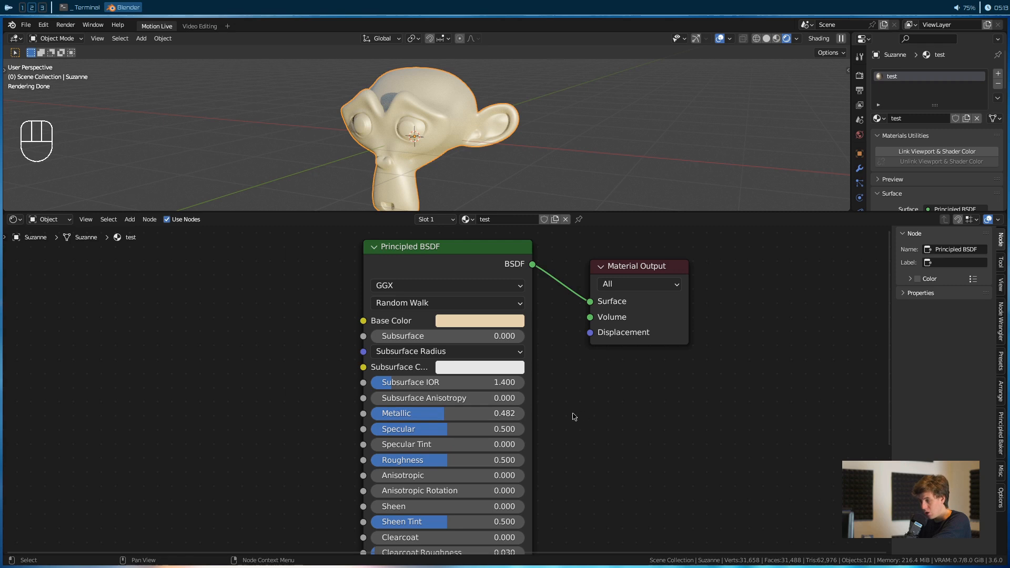
pyautogui.moveTo(473, 414); pyautogui.dragTo(524, 413)
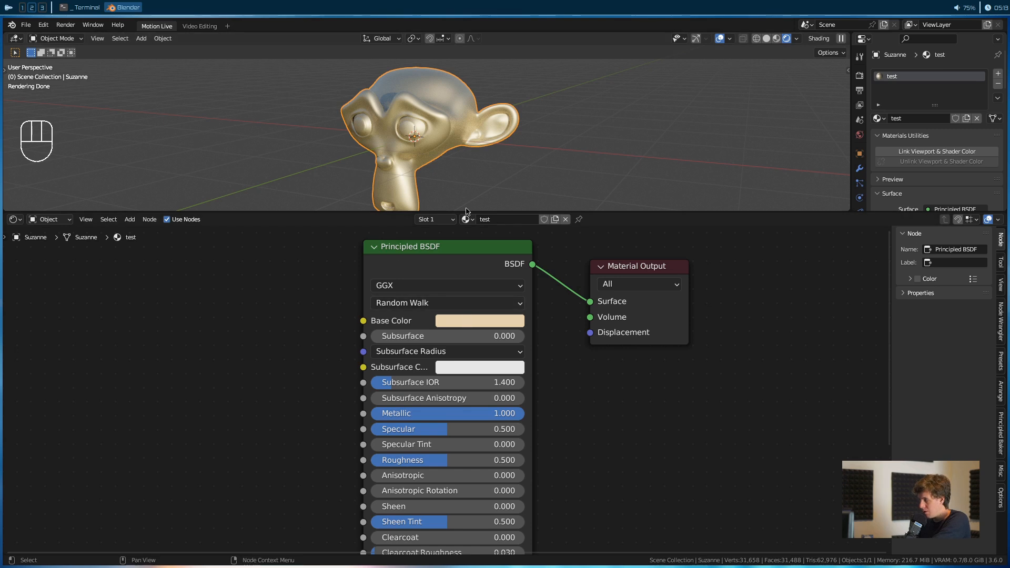
pyautogui.moveTo(523, 413)
pyautogui.mouseDown()
pyautogui.moveTo(371, 413)
pyautogui.moveTo(524, 413)
pyautogui.mouseUp()
# Step: Set Roughness to 0.000 and inspect the mirror-like reflections on the monkey's face
pyautogui.moveTo(452, 460); pyautogui.dragTo(370, 460)
pyautogui.scroll(5, 403, 150)
pyautogui.keyDown('alt'); pyautogui.moveTo(404, 150); pyautogui.dragTo(336, 157); pyautogui.keyUp('alt')
pyautogui.scroll(-2, 399, 158)
# Step: Try a red-orange Base Color on the metallic material and settle on a saturated orange
pyautogui.click(479, 320)
pyautogui.moveTo(489, 176); pyautogui.dragTo(479, 213)
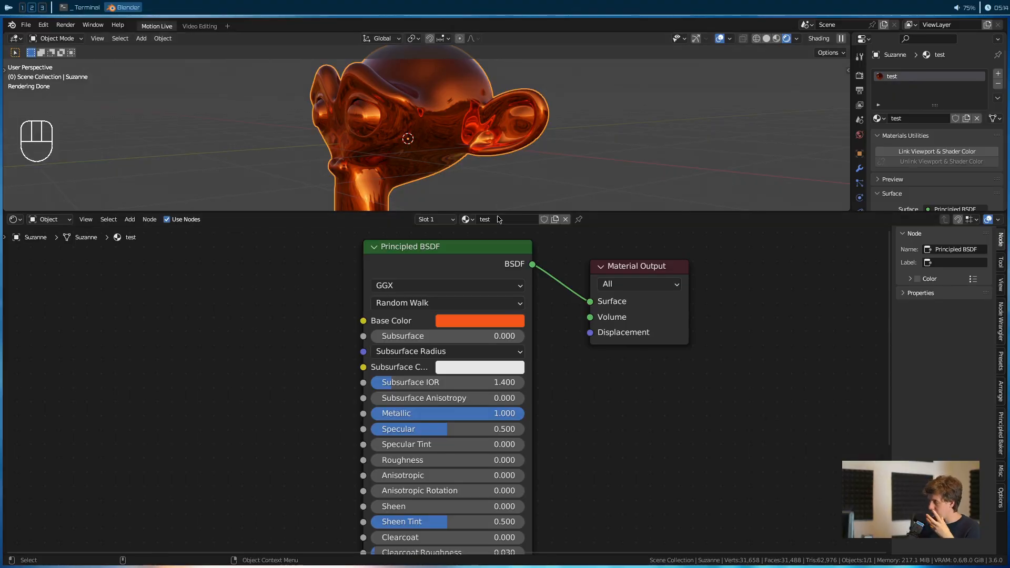
pyautogui.click(465, 320)
pyautogui.click(534, 165)
pyautogui.moveTo(534, 165); pyautogui.dragTo(474, 207)
pyautogui.keyDown('alt'); pyautogui.moveTo(404, 158); pyautogui.dragTo(429, 193); pyautogui.keyUp('alt')
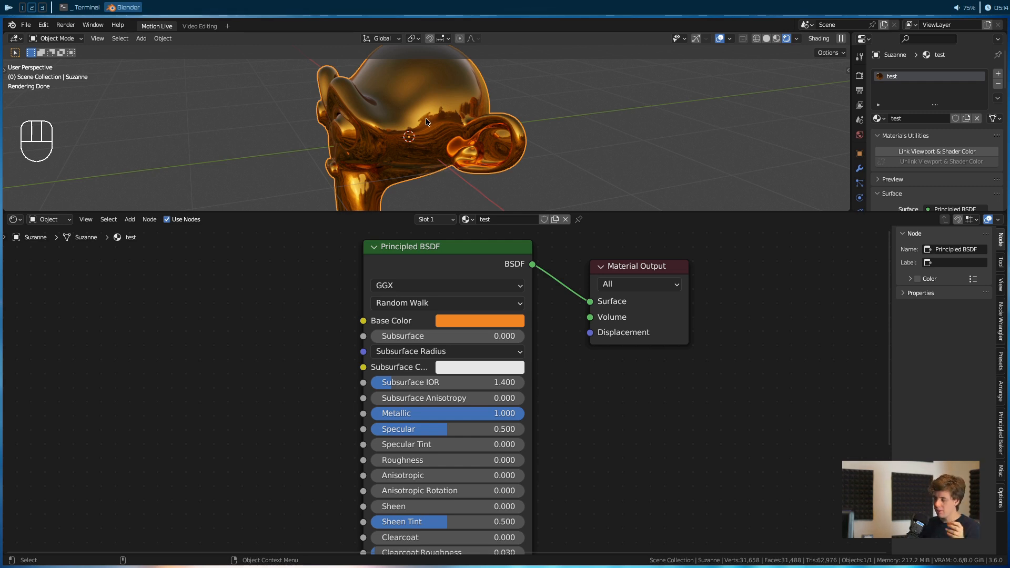
# Step: Compare the orange metal at Roughness values of about 0.93, 0.468 and 0.018, ending at 0.450
pyautogui.moveTo(400, 460); pyautogui.dragTo(492, 459)
pyautogui.keyDown('alt'); pyautogui.moveTo(411, 169); pyautogui.dragTo(441, 124); pyautogui.keyUp('alt')
pyautogui.moveTo(462, 467); pyautogui.dragTo(514, 467)
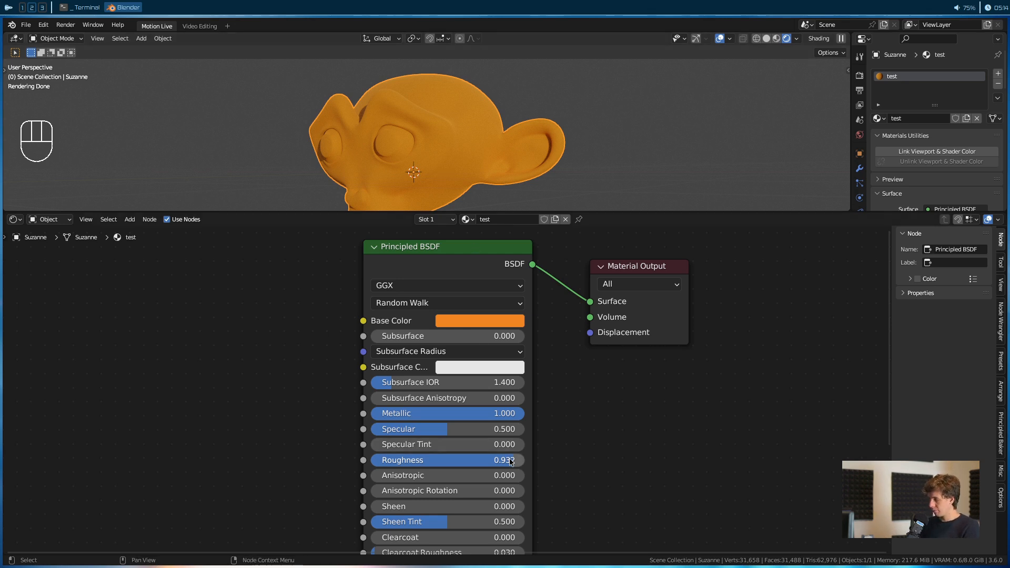
pyautogui.moveTo(511, 462); pyautogui.dragTo(443, 460)
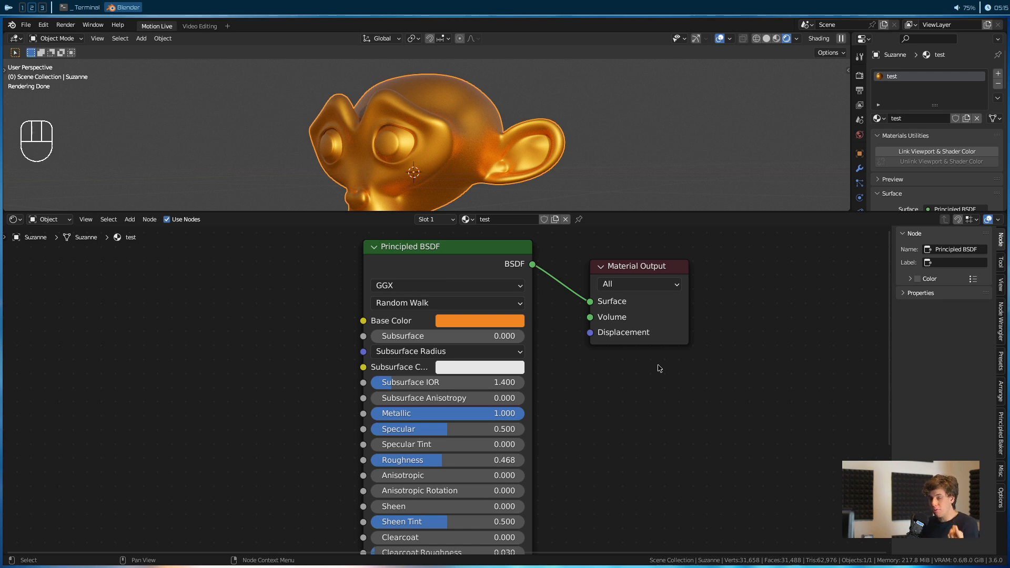
pyautogui.moveTo(477, 460); pyautogui.dragTo(374, 460)
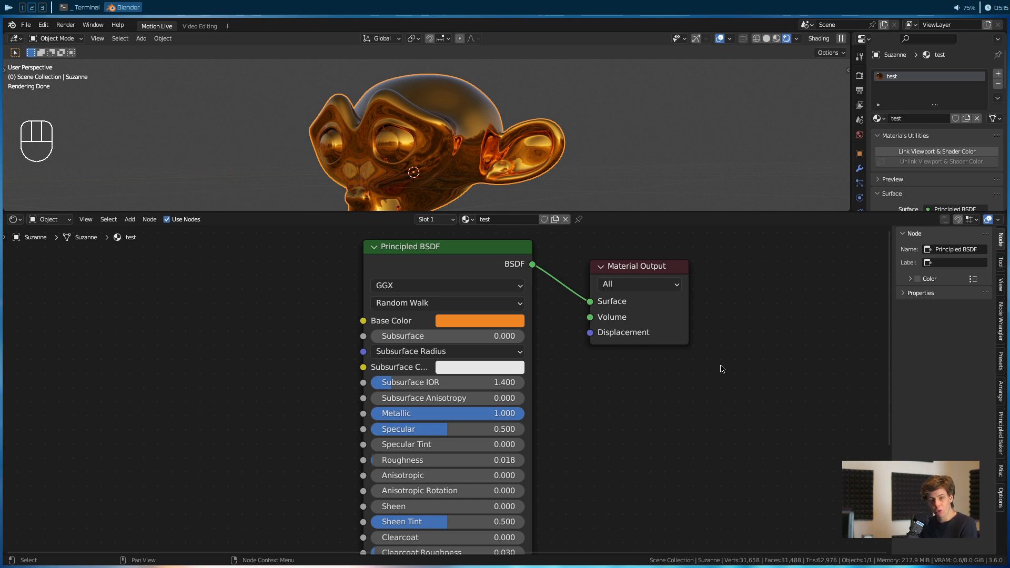
pyautogui.moveTo(373, 460); pyautogui.dragTo(441, 460)
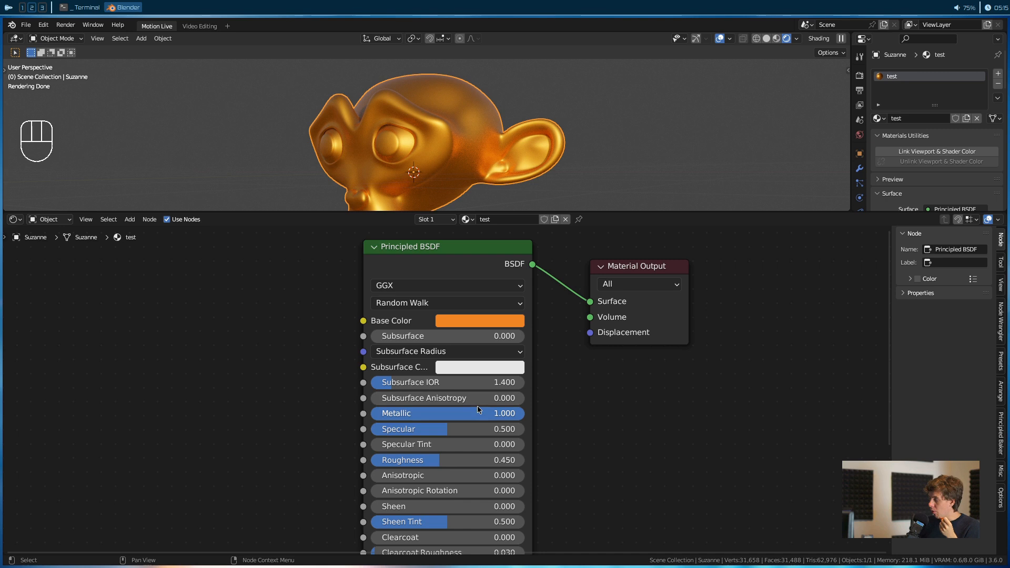
# Step: Set the orange material's Metallic to 0.000 and its Roughness to 0.000
pyautogui.moveTo(513, 414); pyautogui.dragTo(375, 413)
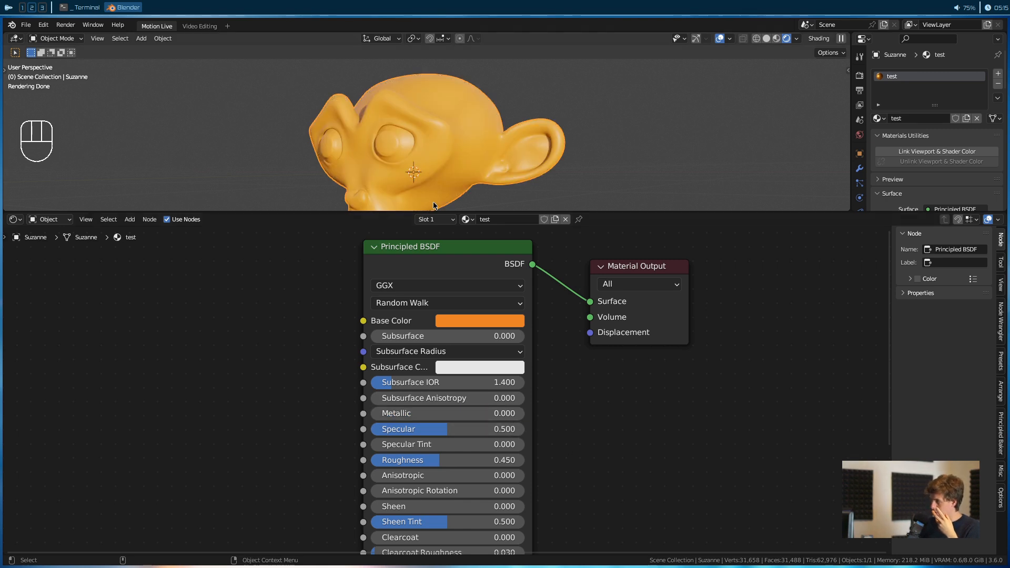
pyautogui.scroll(6, 443, 152)
pyautogui.keyDown('alt'); pyautogui.moveTo(435, 152); pyautogui.dragTo(354, 158); pyautogui.keyUp('alt')
pyautogui.scroll(-4, 354, 158)
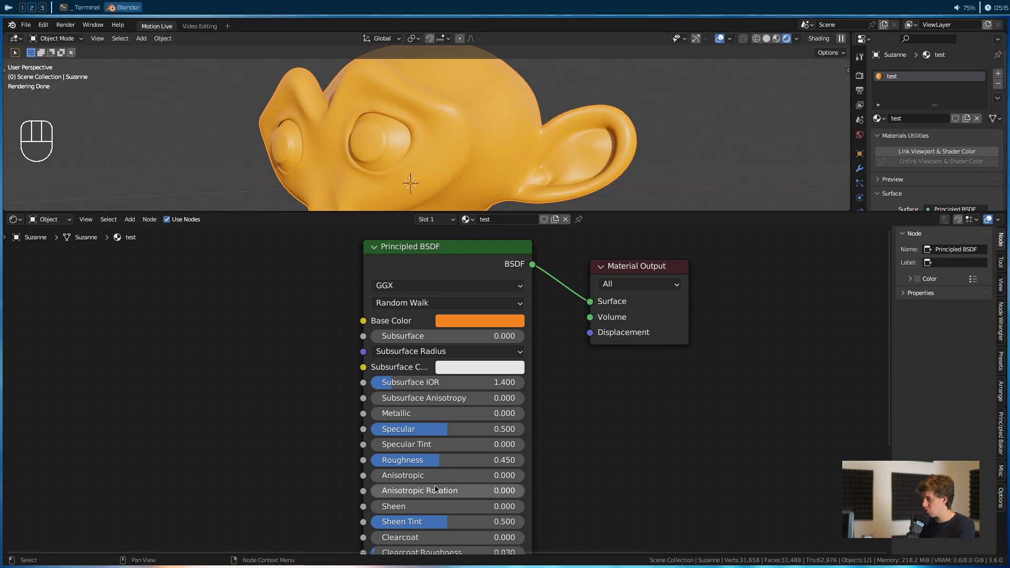
pyautogui.moveTo(463, 460); pyautogui.dragTo(378, 460)
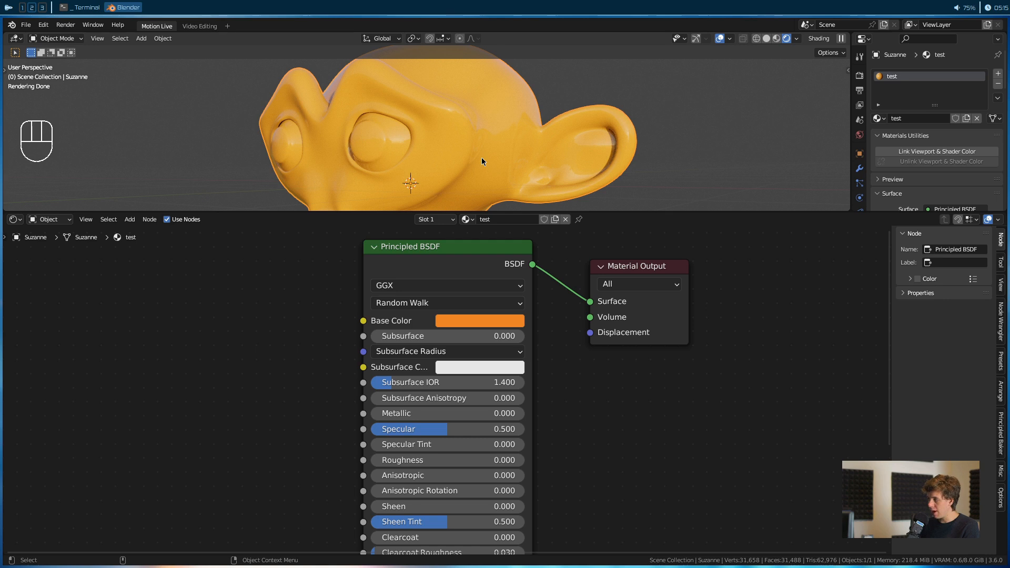
# Step: Darken the Base Color to black and inspect the glossy reflections on the monkey's face
pyautogui.scroll(-3, 481, 157)
pyautogui.keyDown('alt'); pyautogui.moveTo(480, 166); pyautogui.dragTo(415, 160); pyautogui.keyUp('alt')
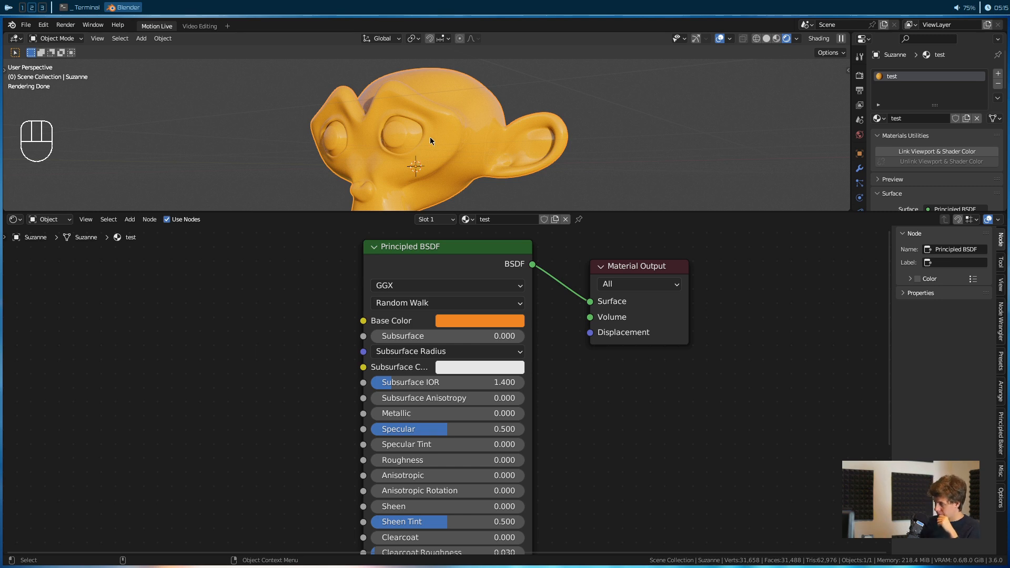
pyautogui.click(506, 319)
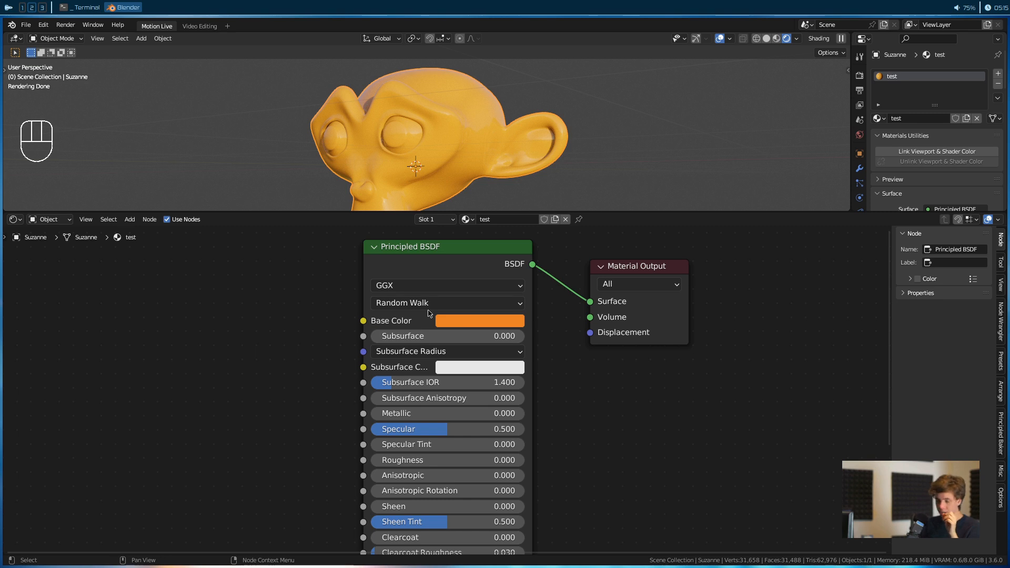
pyautogui.click(448, 323)
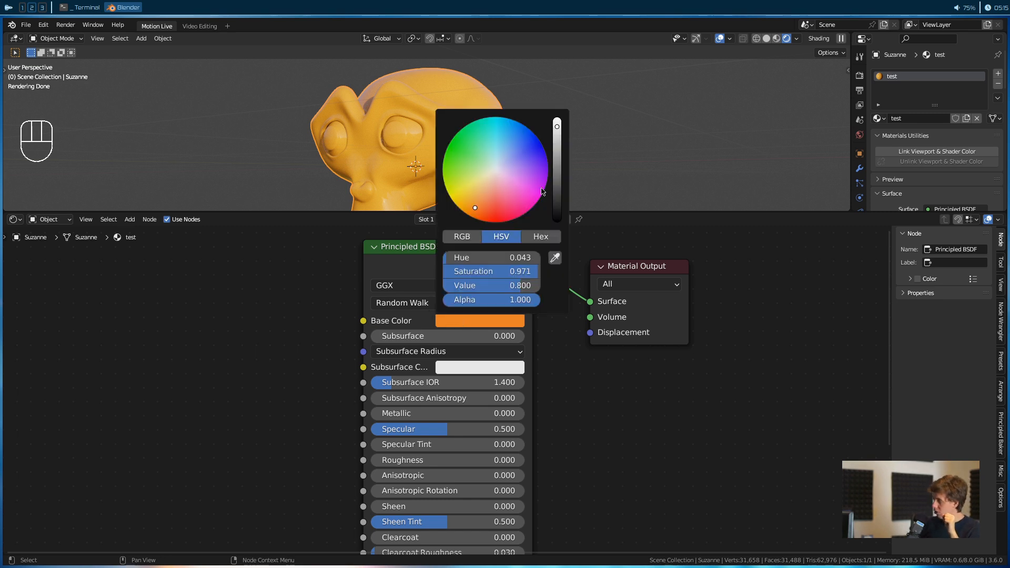
pyautogui.moveTo(557, 126); pyautogui.dragTo(557, 222)
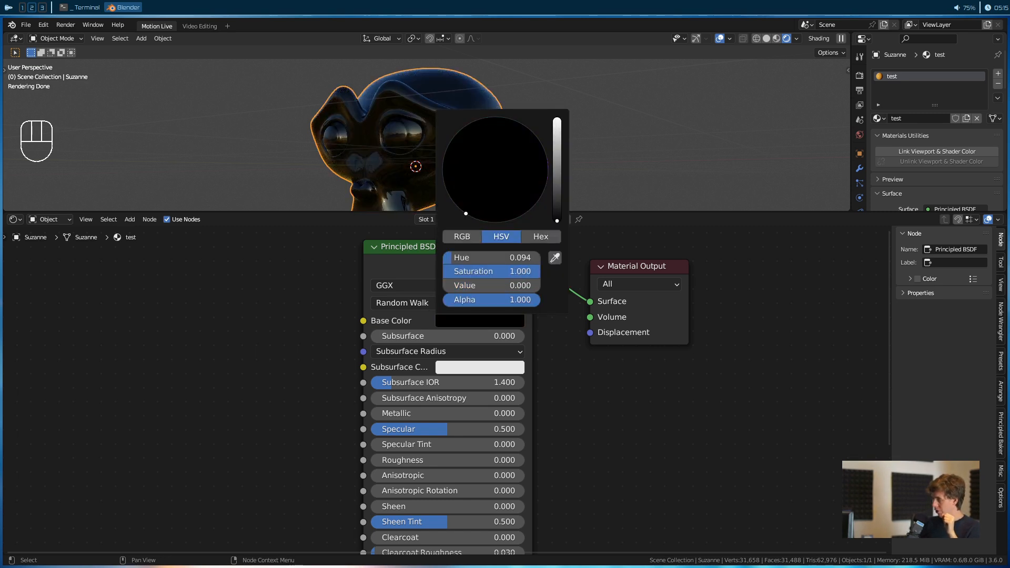
pyautogui.scroll(4, 423, 163)
pyautogui.keyDown('alt'); pyautogui.moveTo(423, 162); pyautogui.dragTo(461, 179); pyautogui.keyUp('alt')
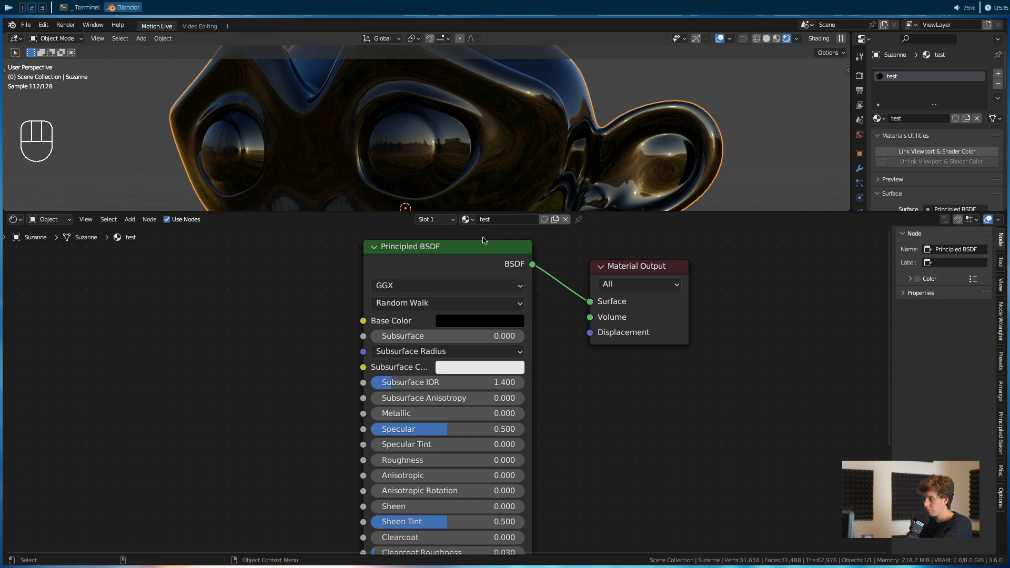
# Step: Set Roughness to 0.241 and change the black Base Color to a dark brown
pyautogui.moveTo(416, 465); pyautogui.dragTo(453, 465)
pyautogui.scroll(-2, 477, 147)
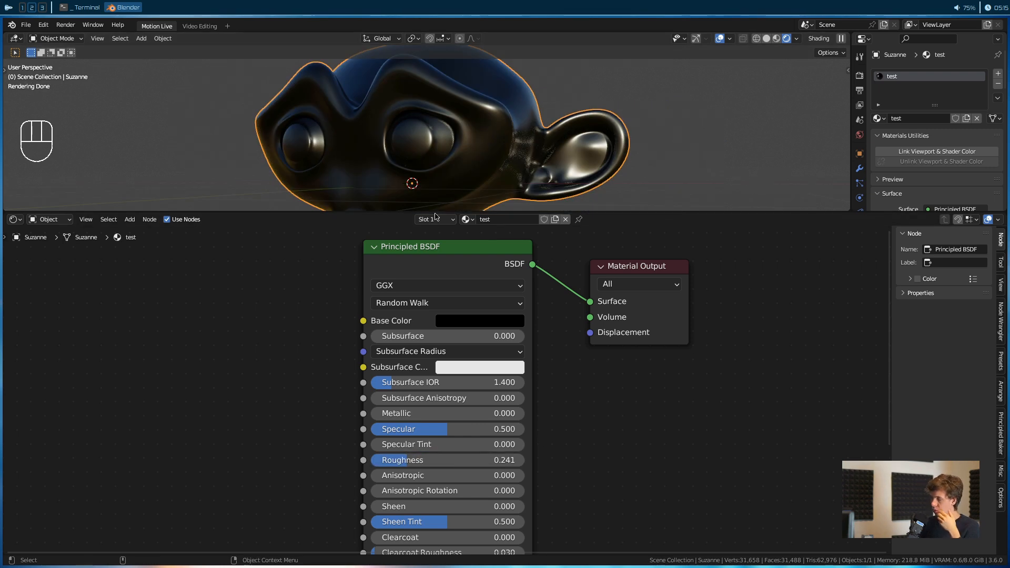
pyautogui.click(480, 321)
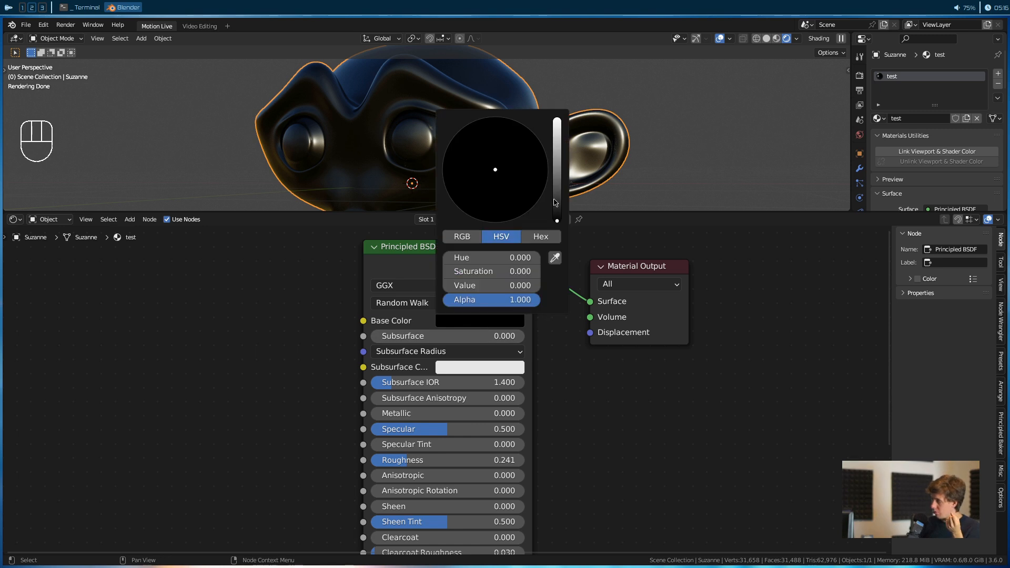
pyautogui.moveTo(558, 219); pyautogui.dragTo(557, 193)
pyautogui.click(499, 320)
pyautogui.moveTo(492, 184); pyautogui.dragTo(476, 205)
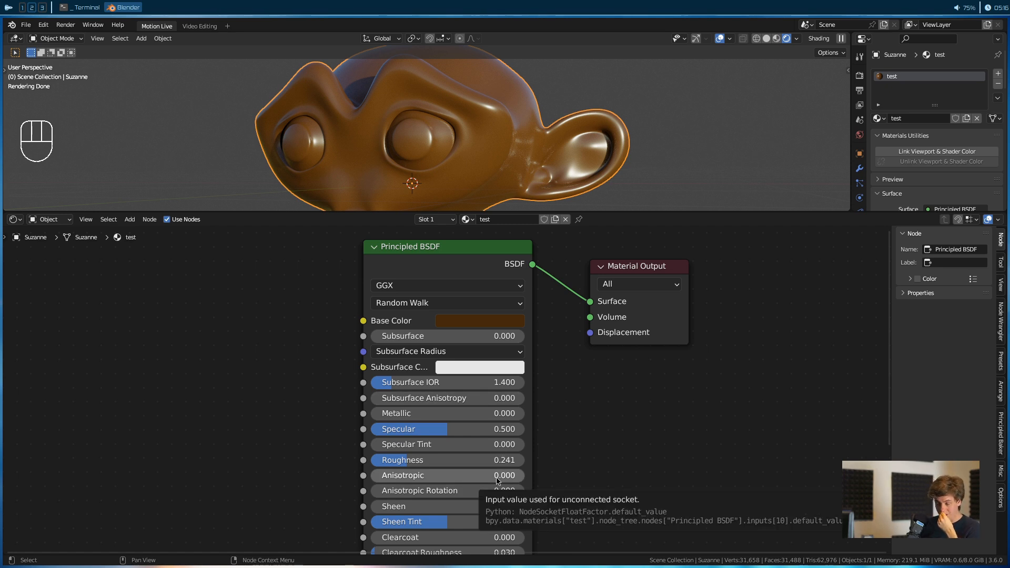
# Step: Look through the Principled BSDF's inputs down to Tangent and try pulling a link out of its Normal socket
pyautogui.keyDown('shift'); pyautogui.scroll(-8, 624, 407); pyautogui.keyUp('shift')
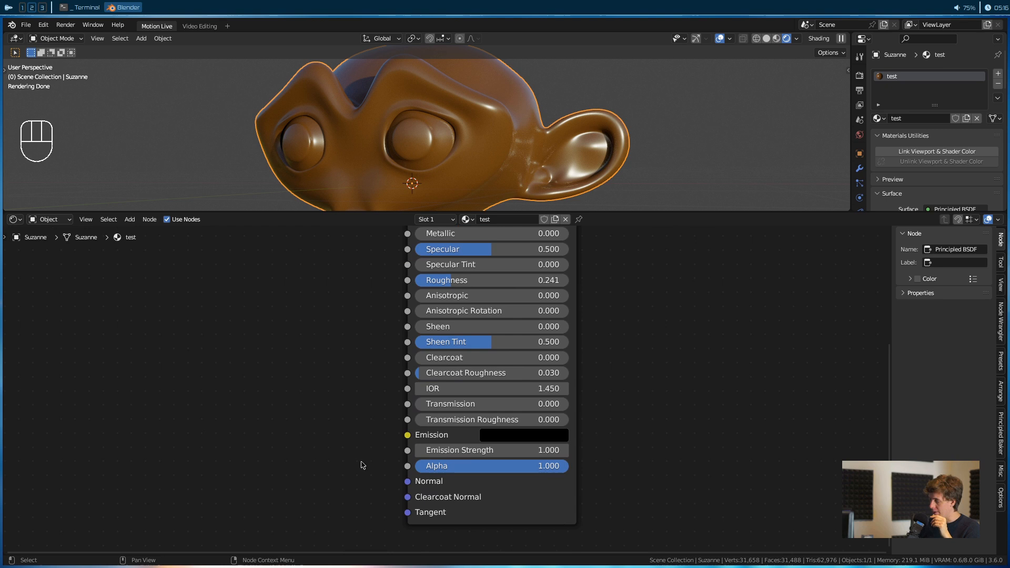
pyautogui.moveTo(408, 481); pyautogui.dragTo(300, 419)
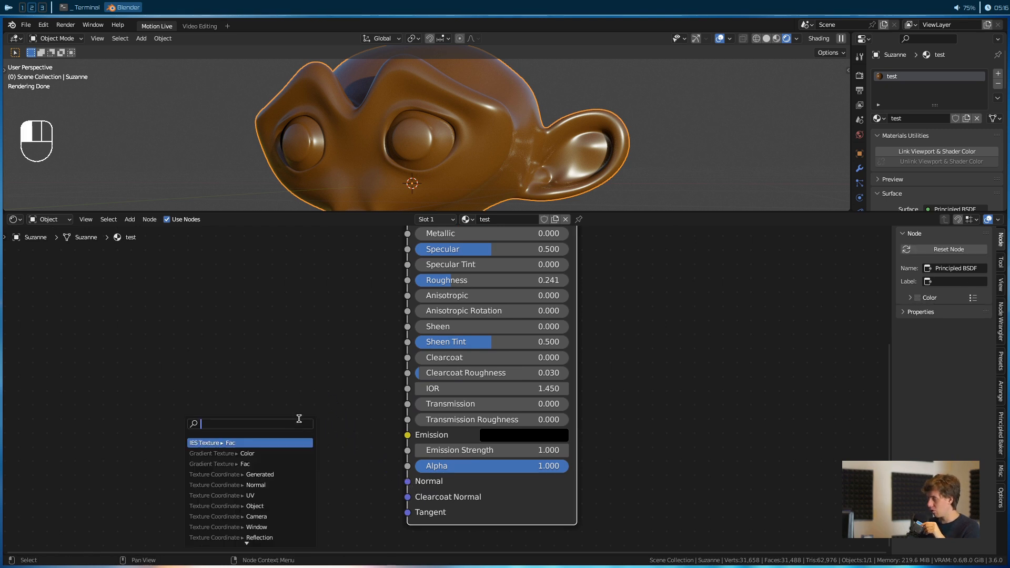
pyautogui.keyDown('shift'); pyautogui.scroll(5, 352, 384); pyautogui.keyUp('shift')
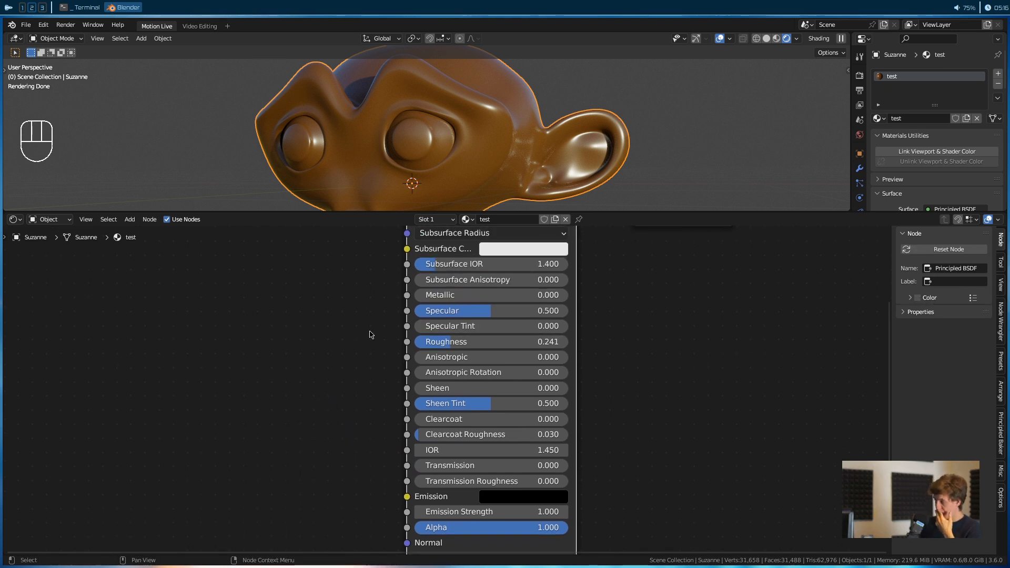
pyautogui.keyDown('shift'); pyautogui.scroll(1, 351, 385); pyautogui.keyUp('shift')
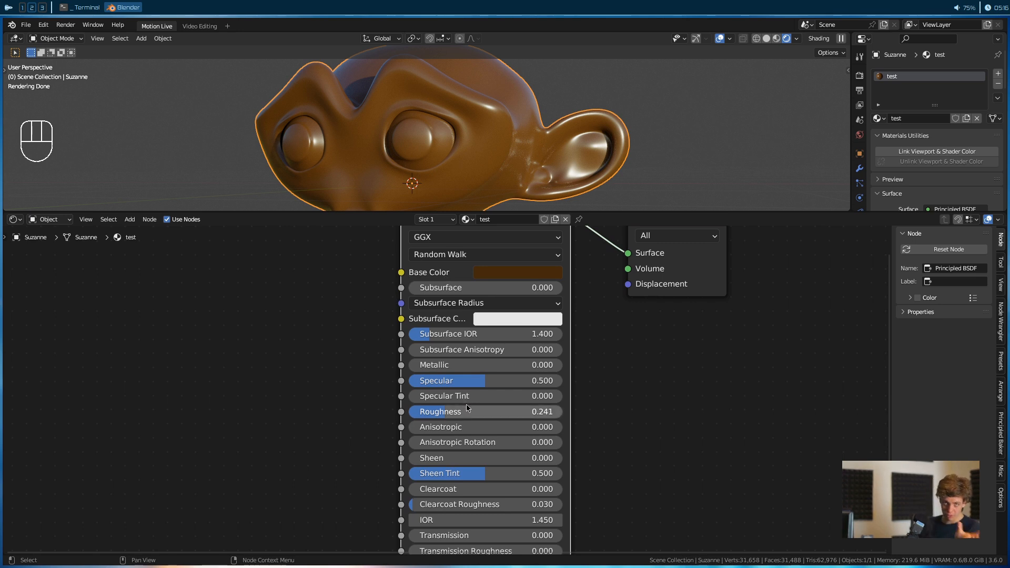
pyautogui.keyDown('shift'); pyautogui.scroll(-5, 340, 353); pyautogui.keyUp('shift')
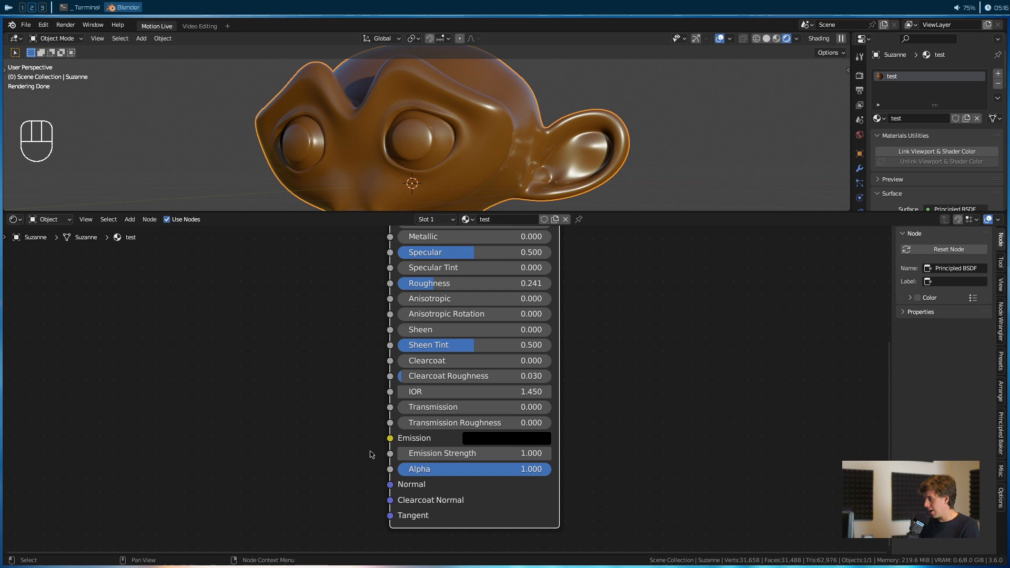
pyautogui.keyDown('shift'); pyautogui.scroll(7, 387, 466); pyautogui.keyUp('shift')
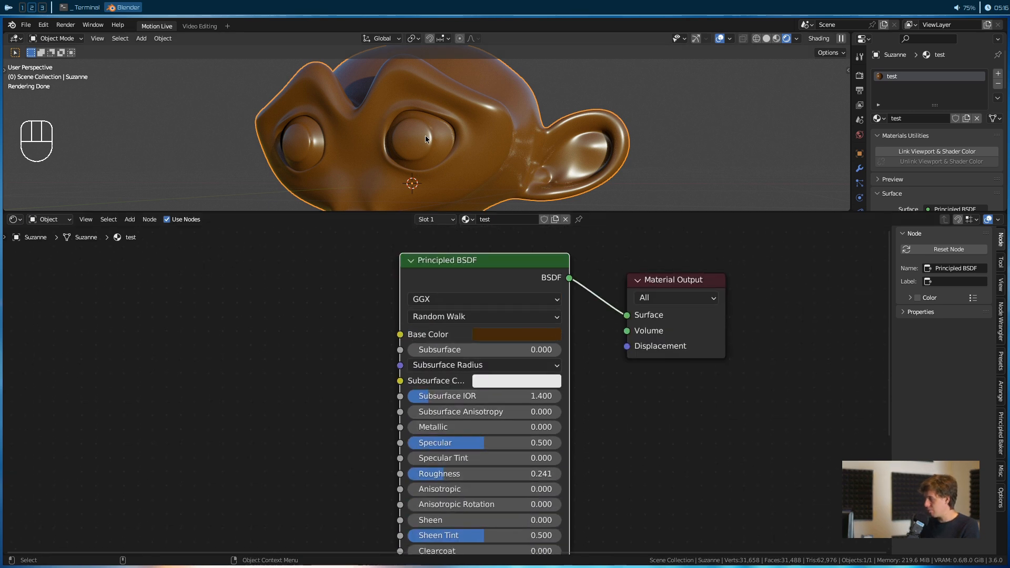
# Step: Set Roughness to 0.127 and brighten the dark brown Base Color to a medium orange-brown
pyautogui.moveTo(462, 473); pyautogui.dragTo(427, 473)
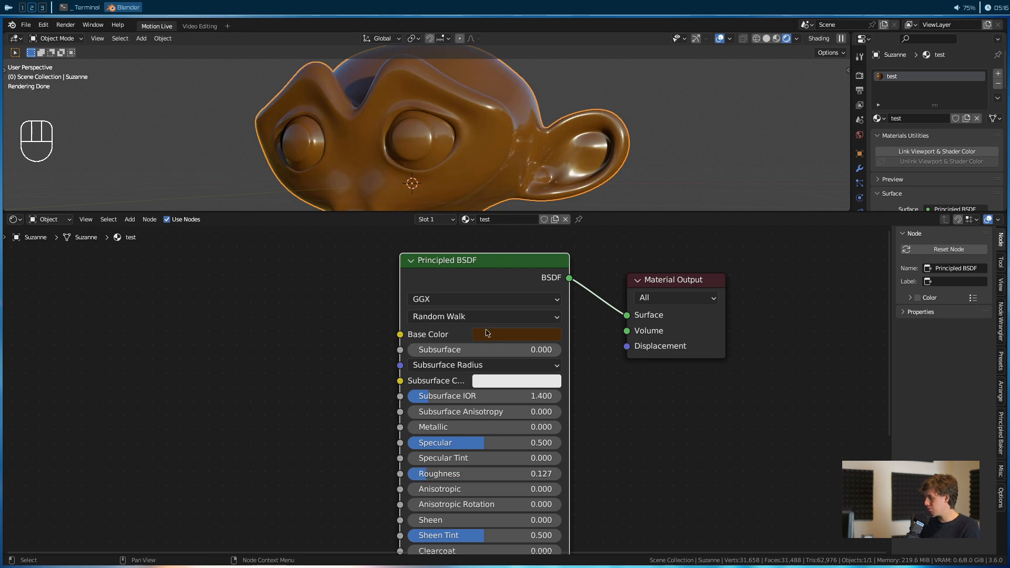
pyautogui.click(488, 334)
pyautogui.moveTo(593, 207); pyautogui.dragTo(593, 196)
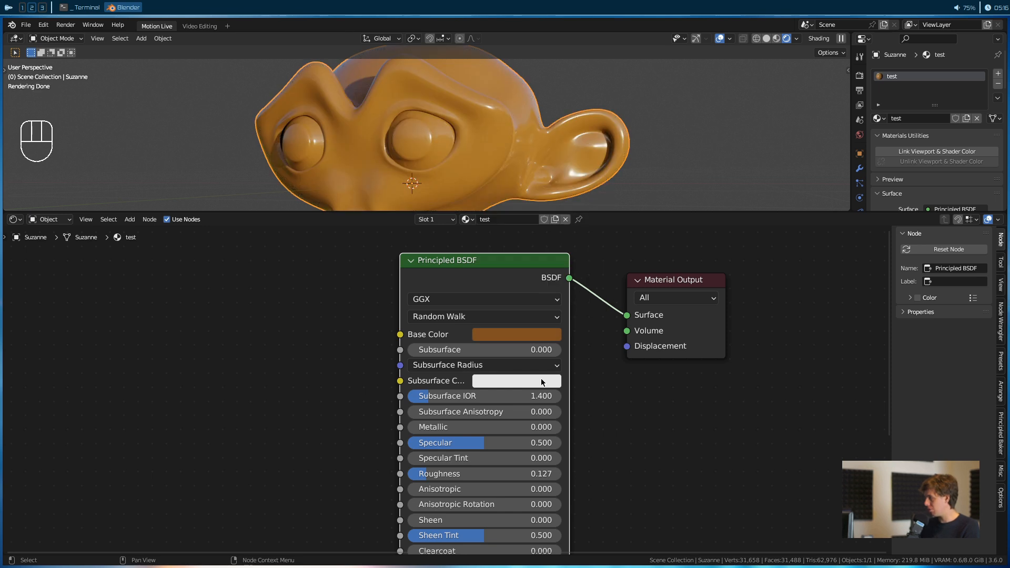
# Step: Set Metallic to 1.000 and brighten the Base Color to a light orange for a golden metal
pyautogui.moveTo(444, 428); pyautogui.dragTo(531, 427)
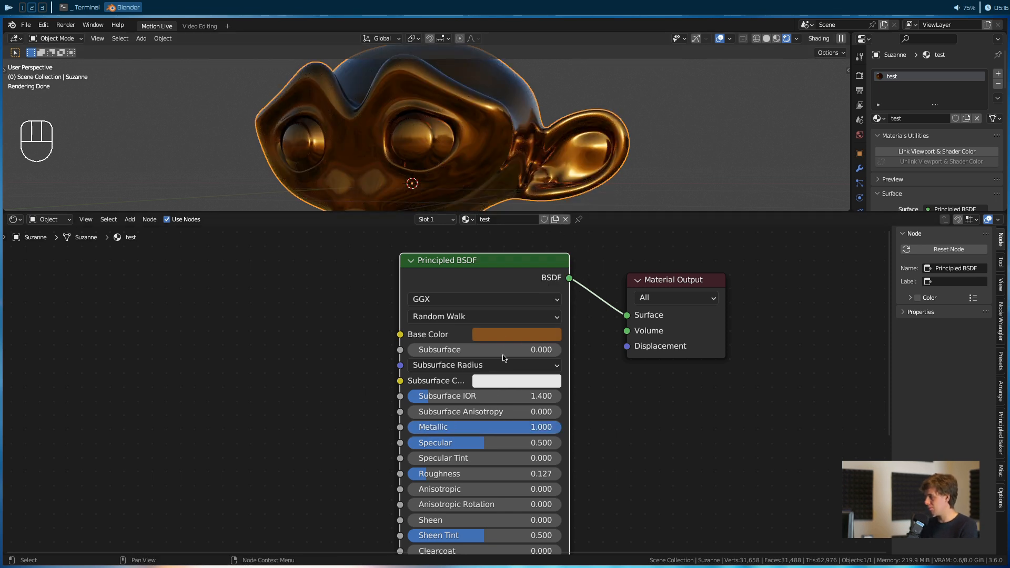
pyautogui.click(510, 334)
pyautogui.moveTo(503, 299); pyautogui.dragTo(561, 299)
pyautogui.scroll(-2, 631, 410)
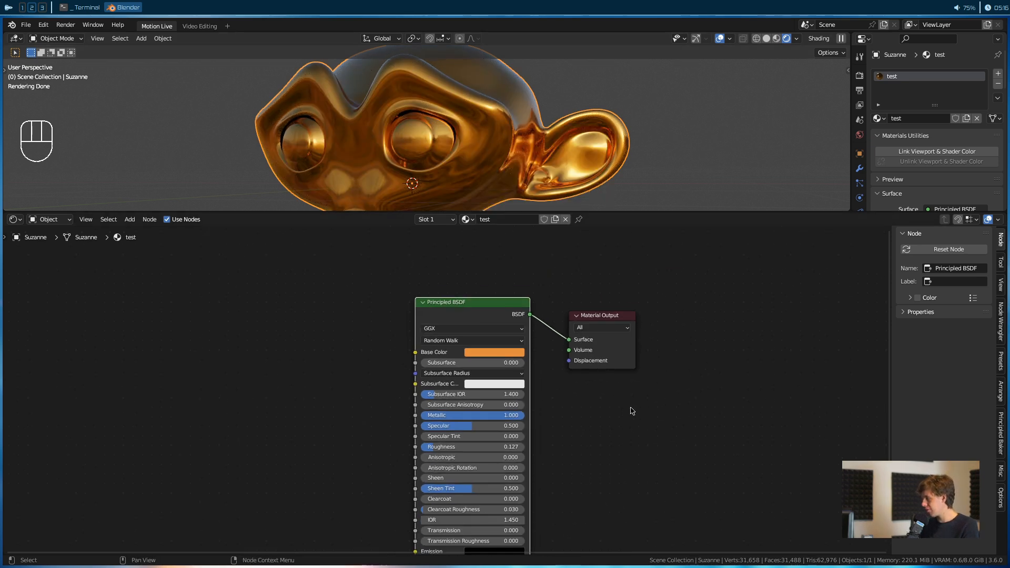
pyautogui.scroll(1, 631, 410)
pyautogui.moveTo(631, 410); pyautogui.dragTo(630, 276, button='middle')
pyautogui.scroll(2, 665, 365)
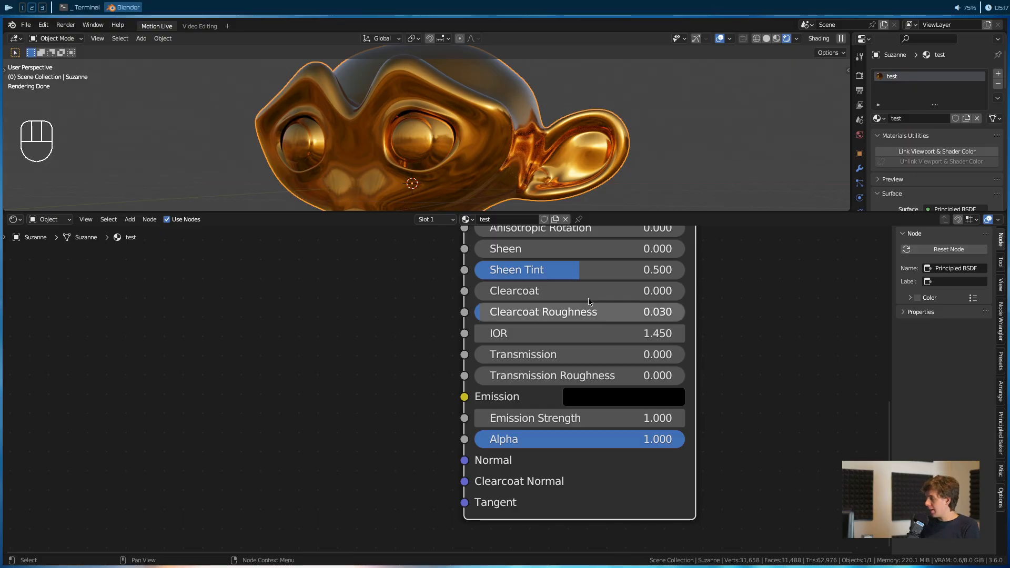
pyautogui.scroll(-2, 590, 302)
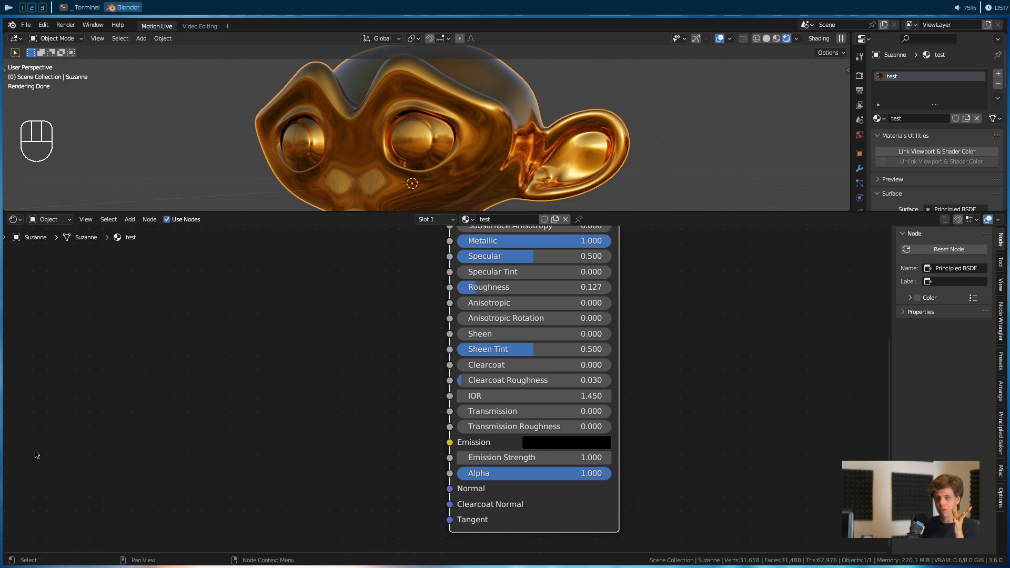
# Step: Add a Noise Texture node in the empty space on the input side of the Principled BSDF
pyautogui.moveTo(253, 394); pyautogui.dragTo(349, 368, button='middle')
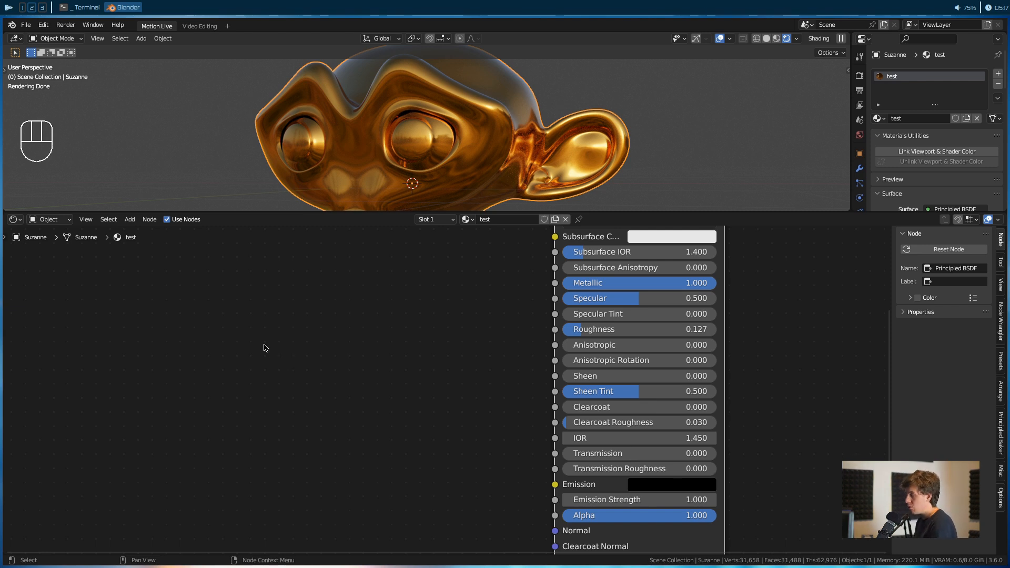
pyautogui.scroll(-3, 368, 400)
pyautogui.hotkey('shift', 'a')
pyautogui.hotkey('shift', 'a')
pyautogui.click(130, 220)
pyautogui.hotkey('shift', 'a')
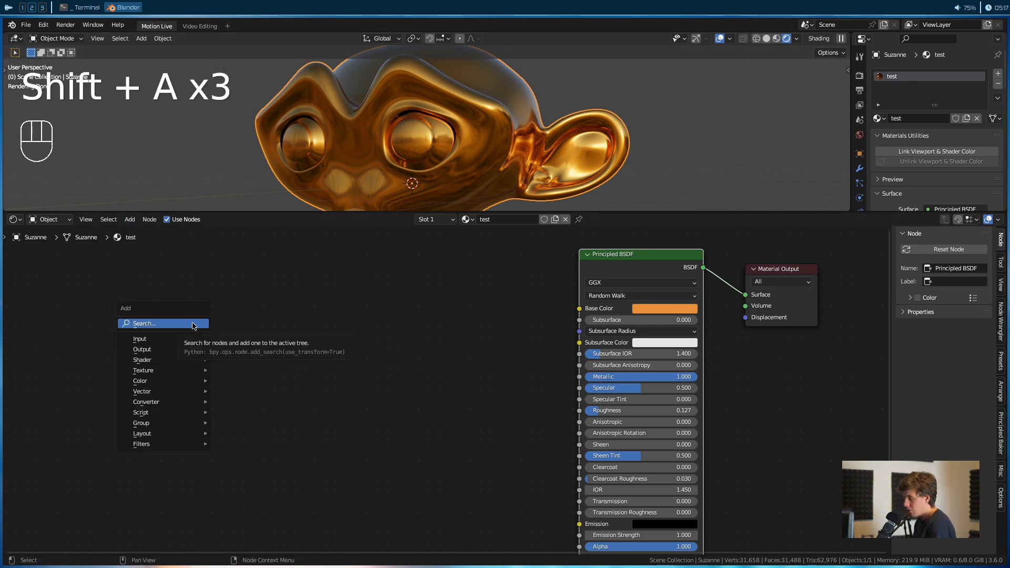
pyautogui.moveTo(178, 339)
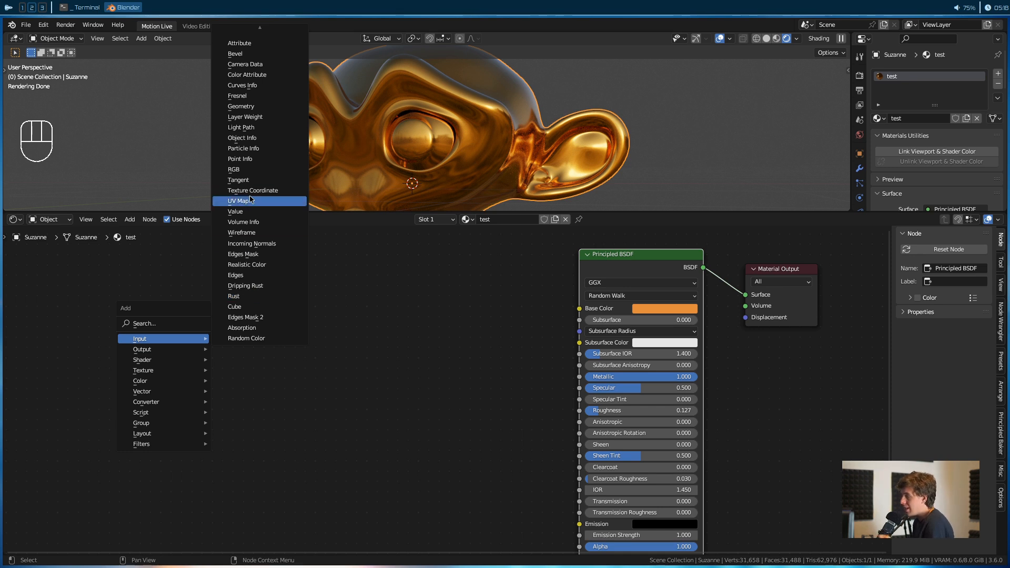
pyautogui.moveTo(166, 372)
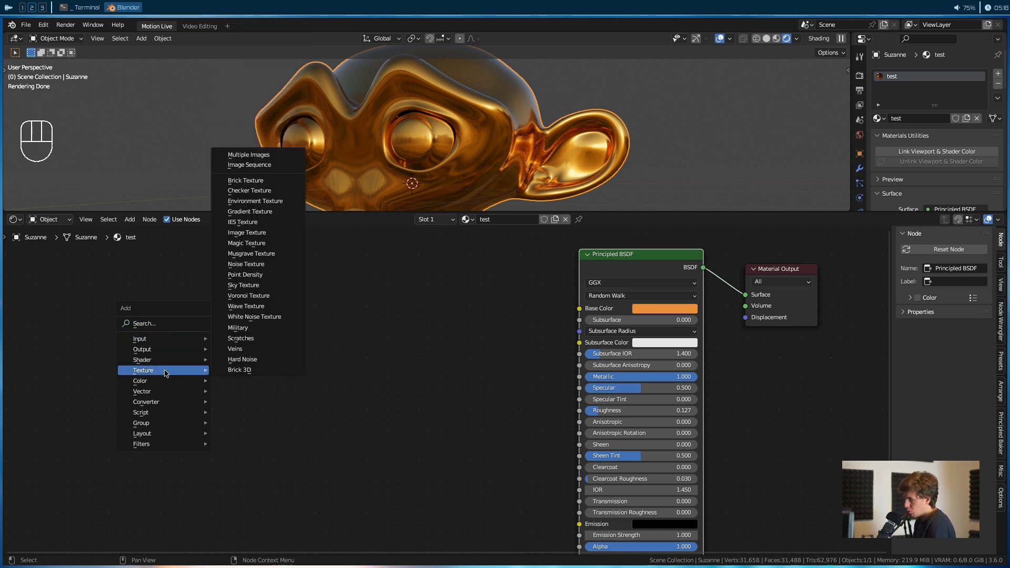
pyautogui.click(259, 264)
pyautogui.click(260, 318)
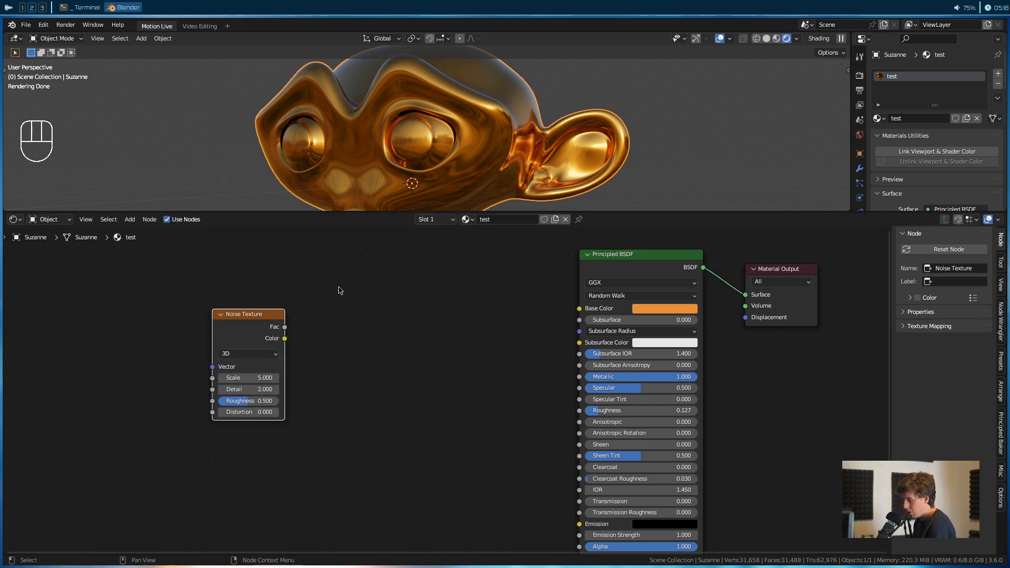
# Step: Preview the Noise Texture on the monkey by linking its Fac output straight to the Material Output's Surface
pyautogui.moveTo(785, 280); pyautogui.dragTo(782, 287)
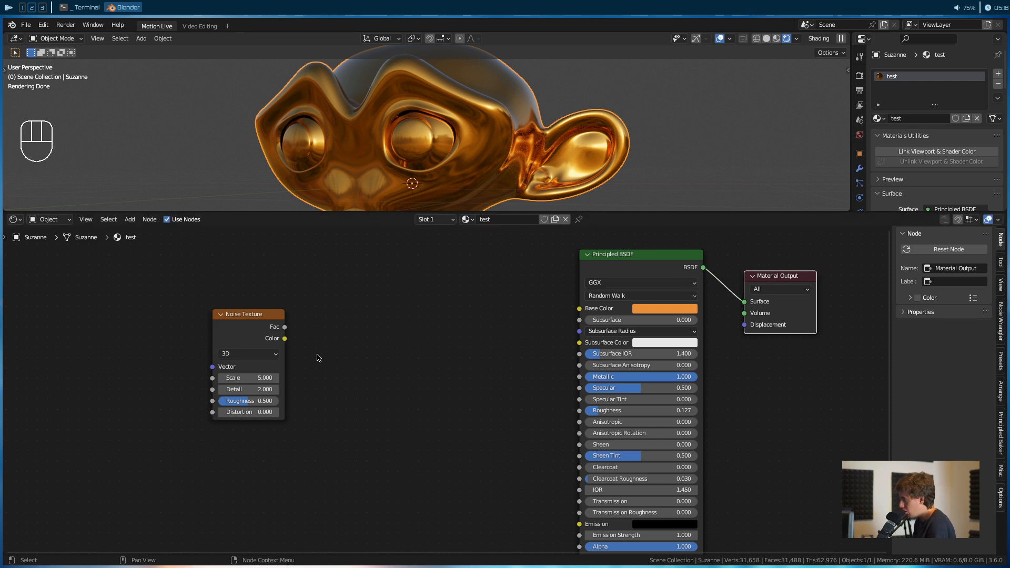
pyautogui.keyDown('ctrl'); pyautogui.keyDown('shift'); pyautogui.click(284, 335); pyautogui.keyUp('shift'); pyautogui.keyUp('ctrl')
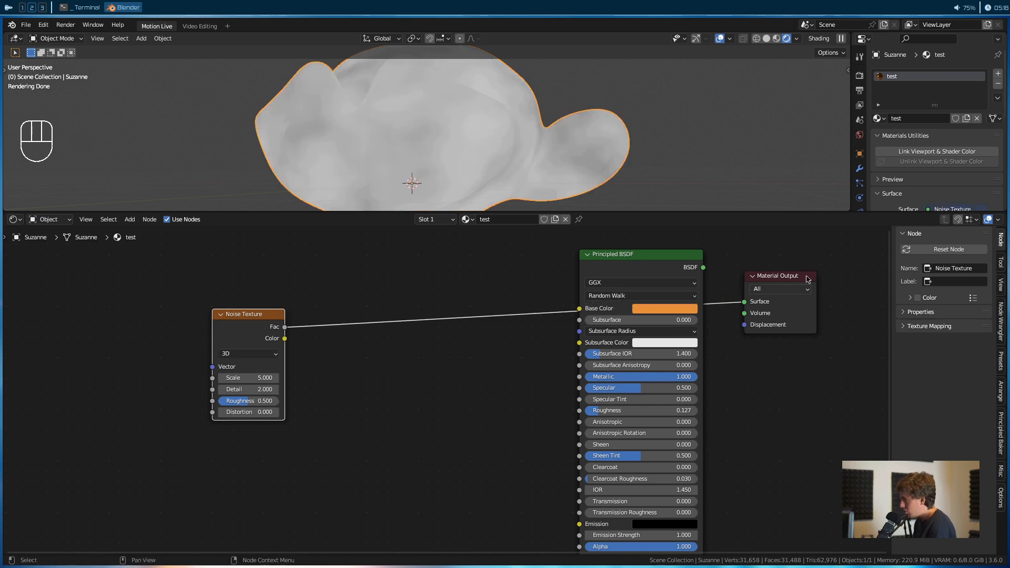
pyautogui.scroll(-3, 459, 159)
pyautogui.keyDown('alt'); pyautogui.moveTo(452, 155); pyautogui.dragTo(435, 166, button='middle'); pyautogui.keyUp('alt')
pyautogui.scroll(5, 523, 121)
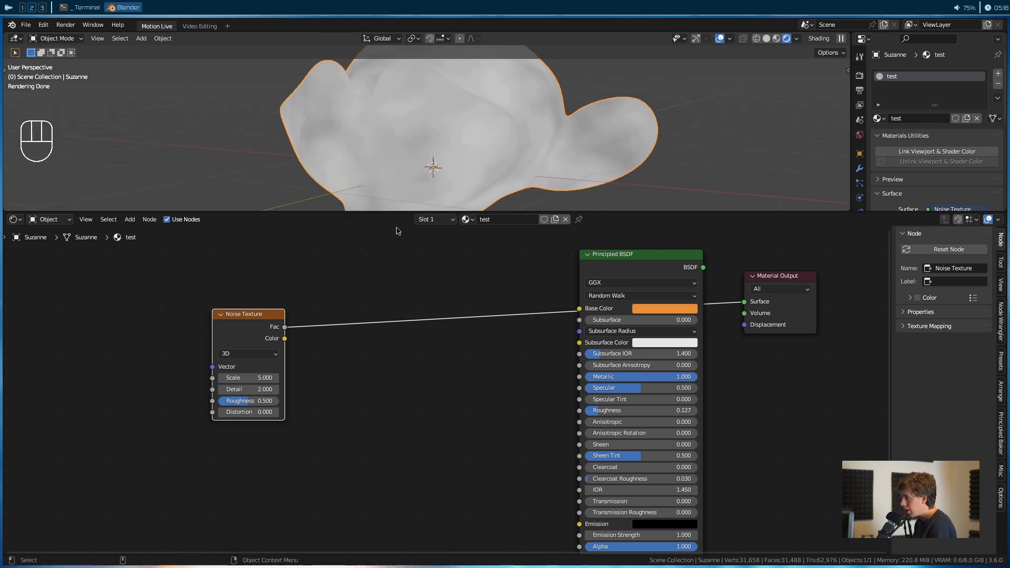
# Step: Set the Noise Texture's Scale to 9.500, Detail to 11.800 and Roughness to 0.608, and move the node farther from the Principled BSDF
pyautogui.moveTo(247, 378); pyautogui.dragTo(266, 401)
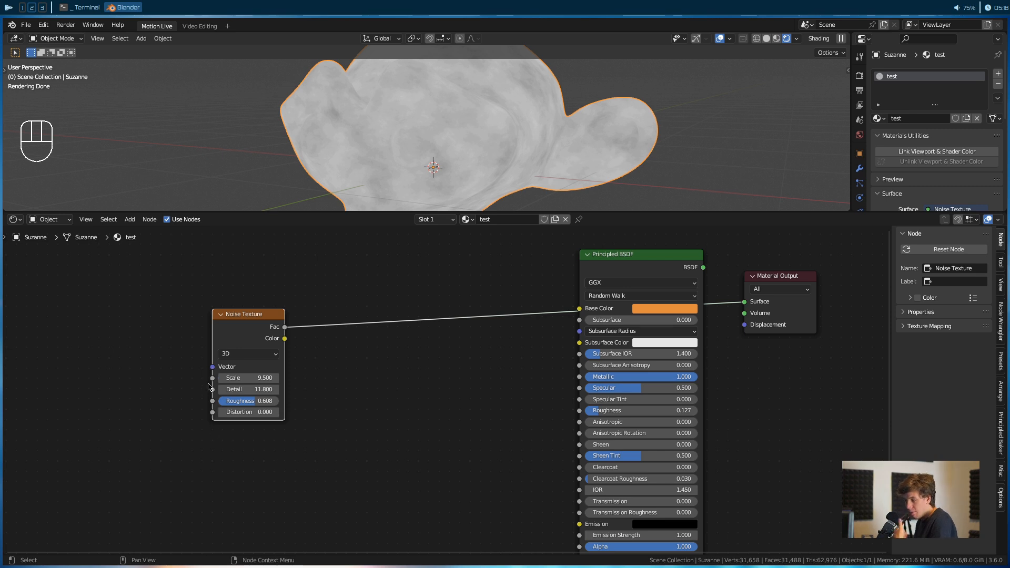
pyautogui.moveTo(245, 325); pyautogui.dragTo(215, 323)
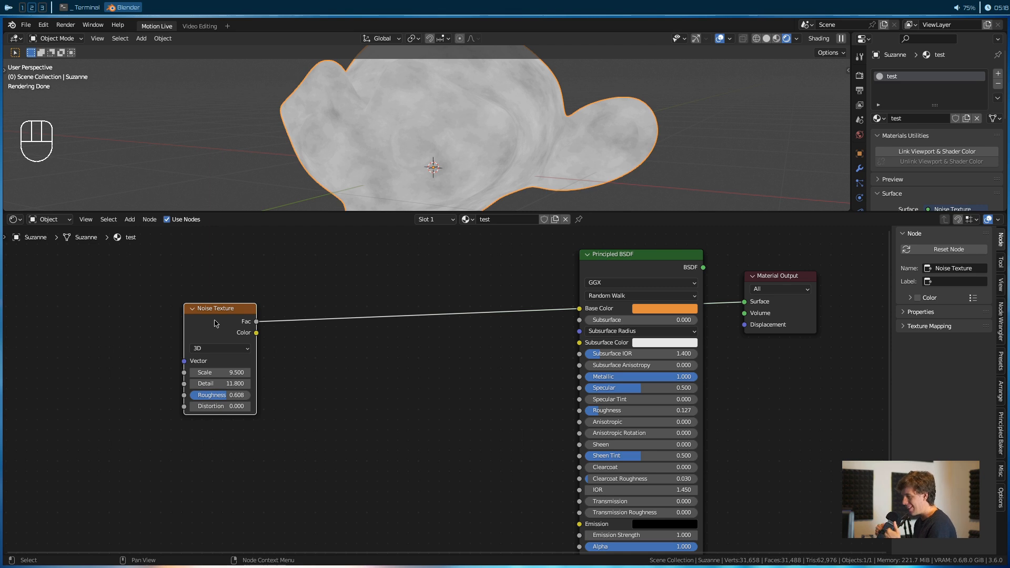
# Step: Examine the Noise Texture's output sockets and compare them with the Principled BSDF's input sockets
pyautogui.moveTo(473, 494); pyautogui.dragTo(424, 389, button='middle')
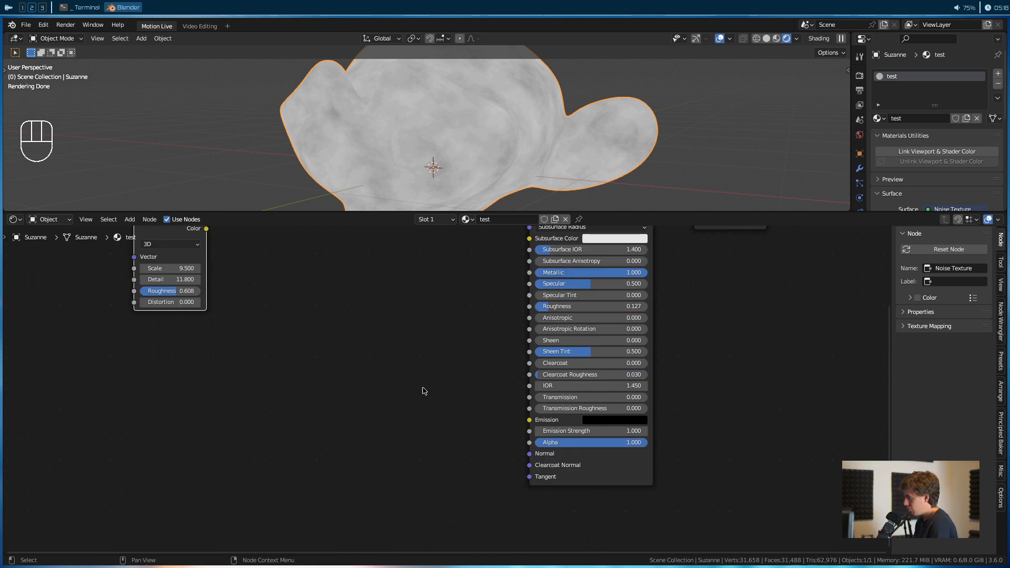
pyautogui.moveTo(430, 317); pyautogui.dragTo(426, 419, button='middle')
pyautogui.moveTo(314, 429); pyautogui.dragTo(295, 372, button='middle')
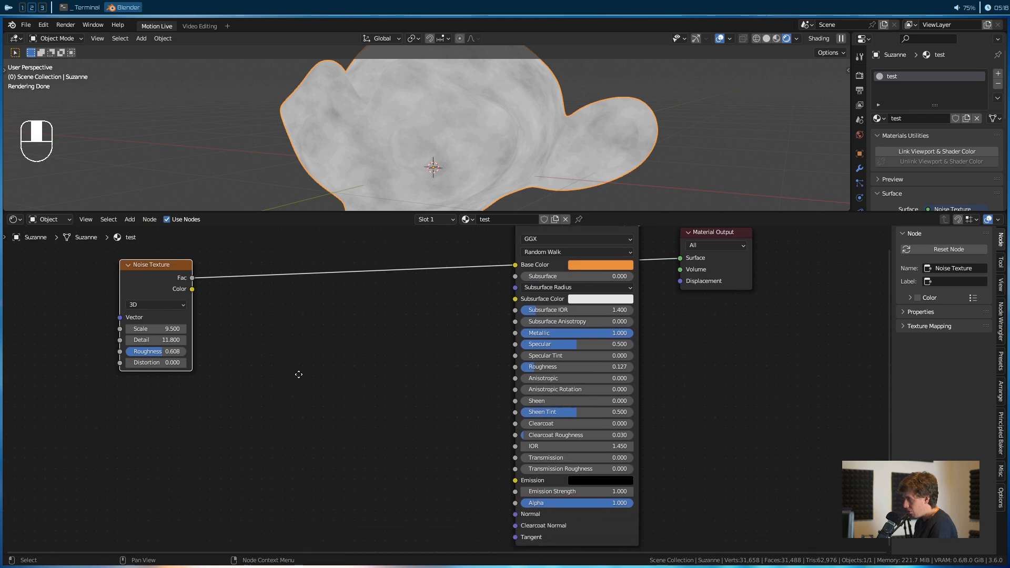
pyautogui.scroll(-2, 253, 337)
pyautogui.scroll(4, 379, 368)
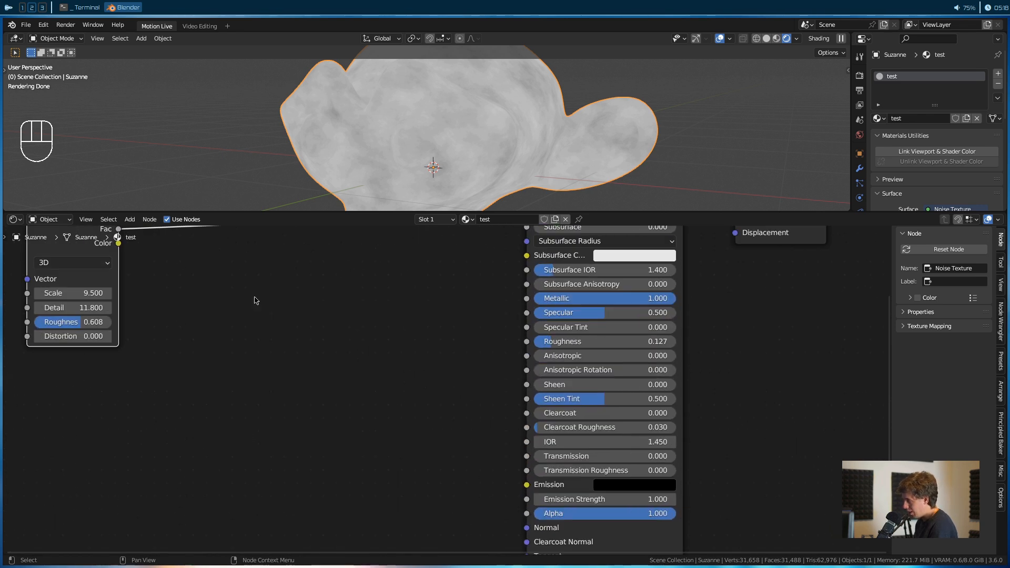
pyautogui.moveTo(255, 299); pyautogui.dragTo(517, 437, button='middle')
pyautogui.scroll(8, 310, 368)
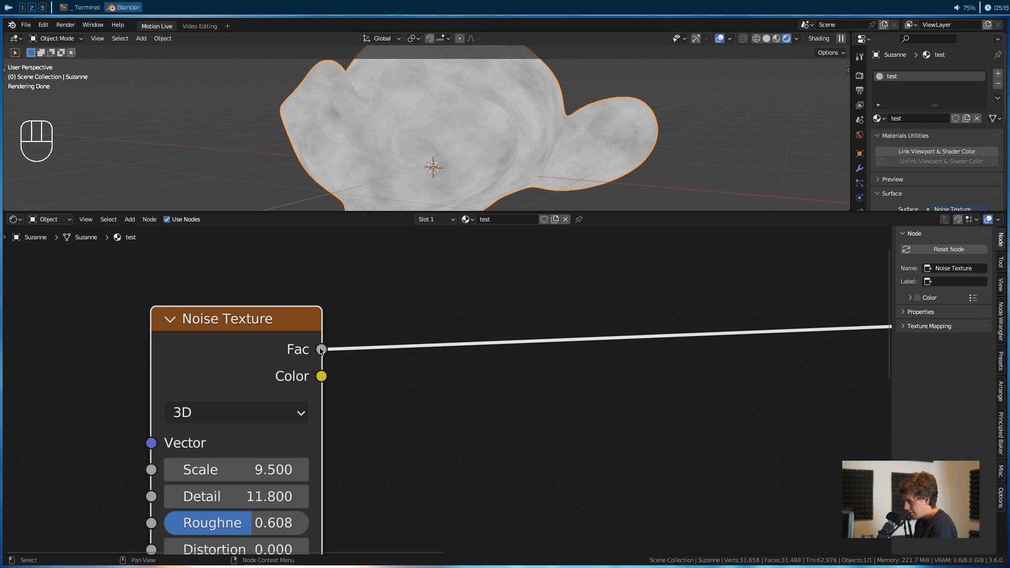
pyautogui.scroll(-6, 443, 386)
pyautogui.moveTo(599, 507); pyautogui.dragTo(387, 329, button='middle')
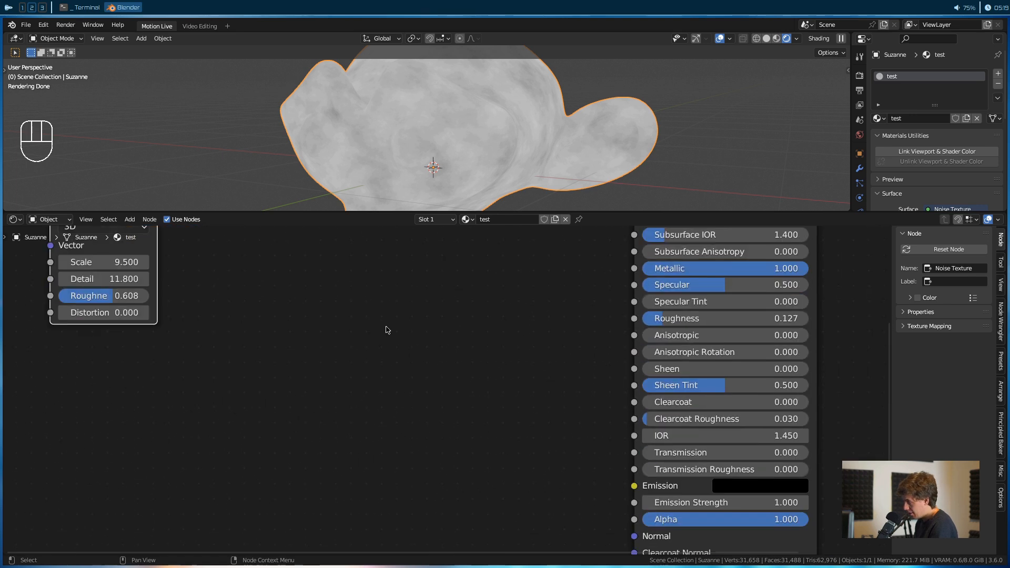
# Step: Examine the Principled BSDF's Normal, Clearcoat Normal and Tangent inputs and compare their socket types with the Noise Texture's outputs
pyautogui.moveTo(453, 437); pyautogui.dragTo(255, 325, button='middle')
pyautogui.scroll(5, 316, 355)
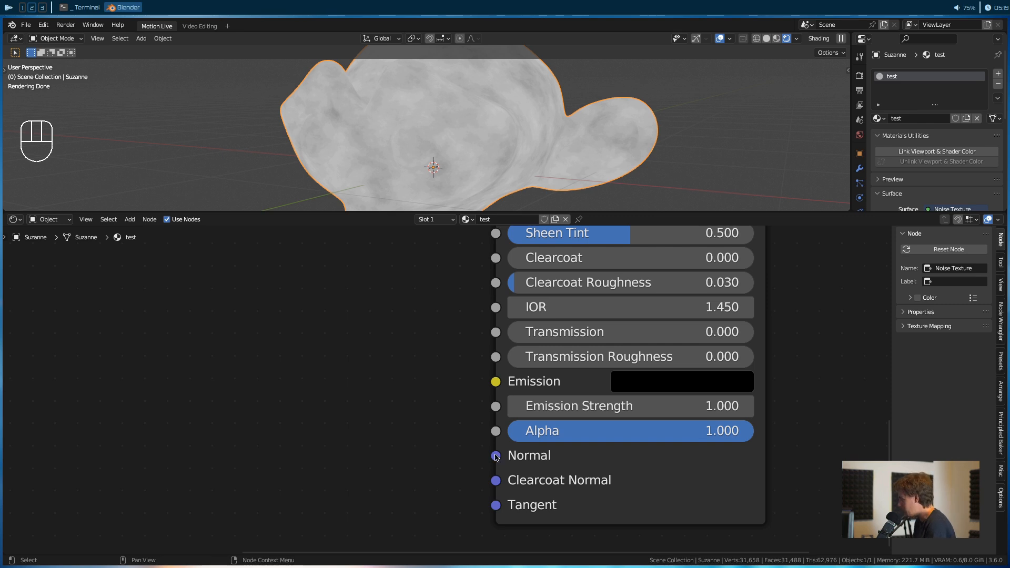
pyautogui.scroll(-5, 424, 415)
pyautogui.moveTo(231, 315); pyautogui.dragTo(379, 394, button='middle')
pyautogui.moveTo(288, 371); pyautogui.dragTo(428, 441, button='middle')
pyautogui.moveTo(346, 314); pyautogui.dragTo(425, 398, button='middle')
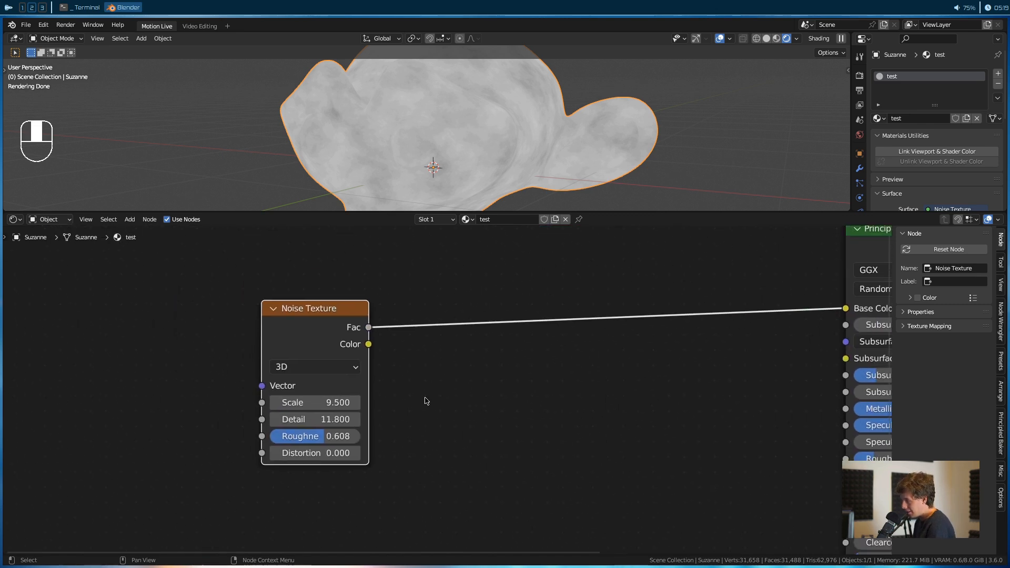
pyautogui.scroll(3, 426, 398)
pyautogui.moveTo(484, 377); pyautogui.dragTo(116, 77, button='middle')
pyautogui.moveTo(421, 373); pyautogui.dragTo(251, 283, button='middle')
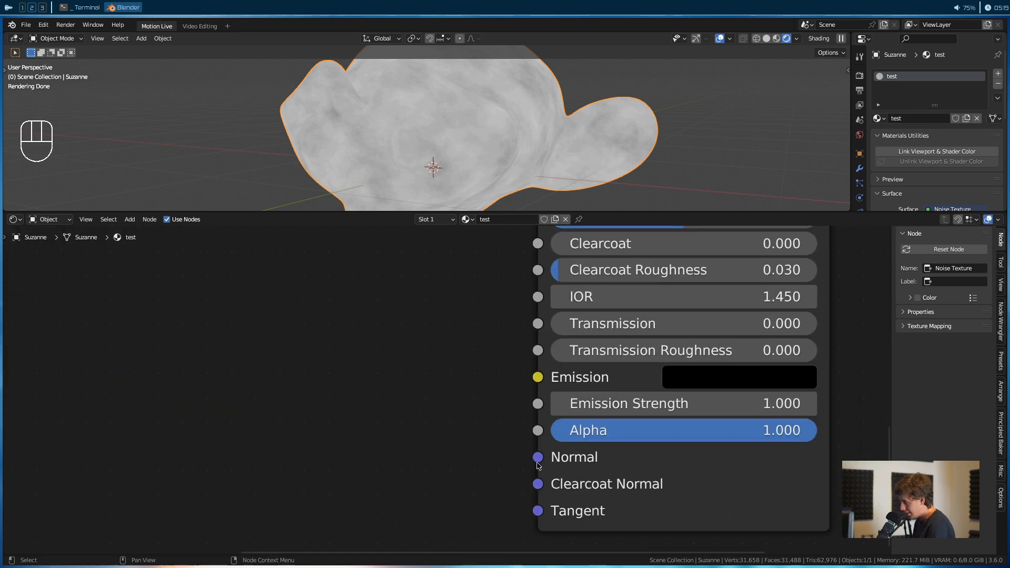
pyautogui.scroll(-5, 428, 391)
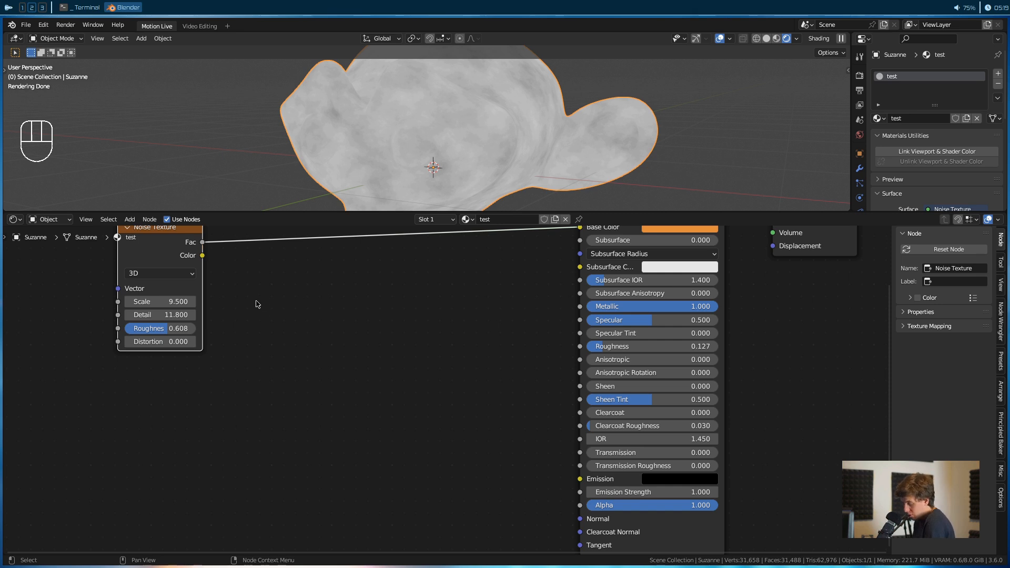
pyautogui.hotkey('shift', 'a')
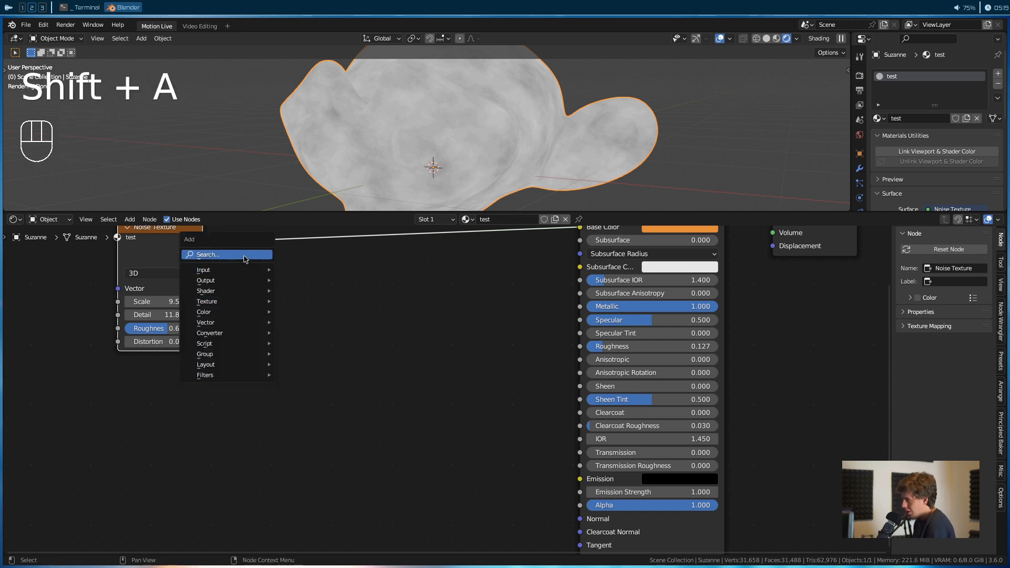
pyautogui.moveTo(323, 315); pyautogui.dragTo(335, 328, button='middle')
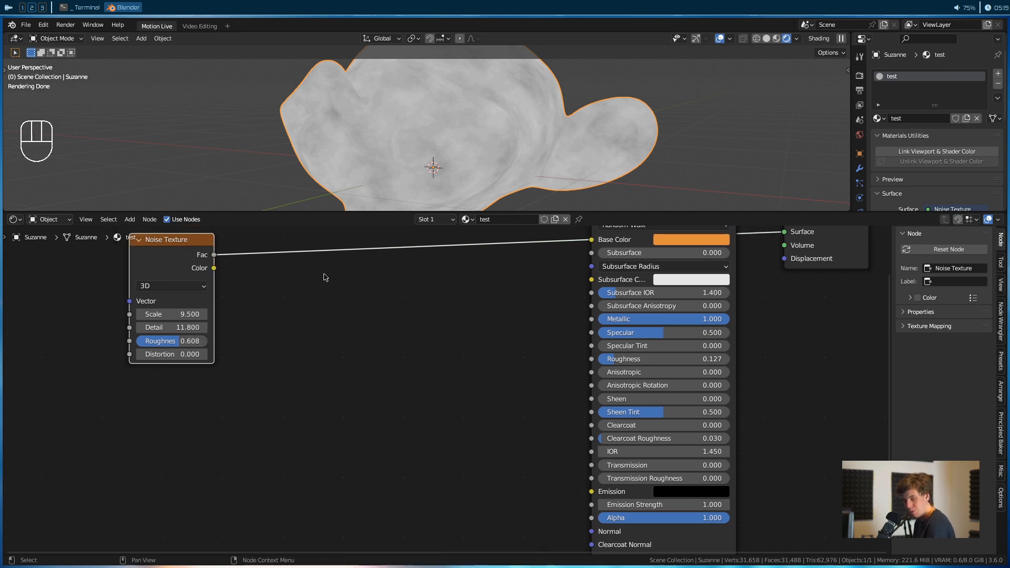
pyautogui.moveTo(360, 353); pyautogui.dragTo(279, 268, button='middle')
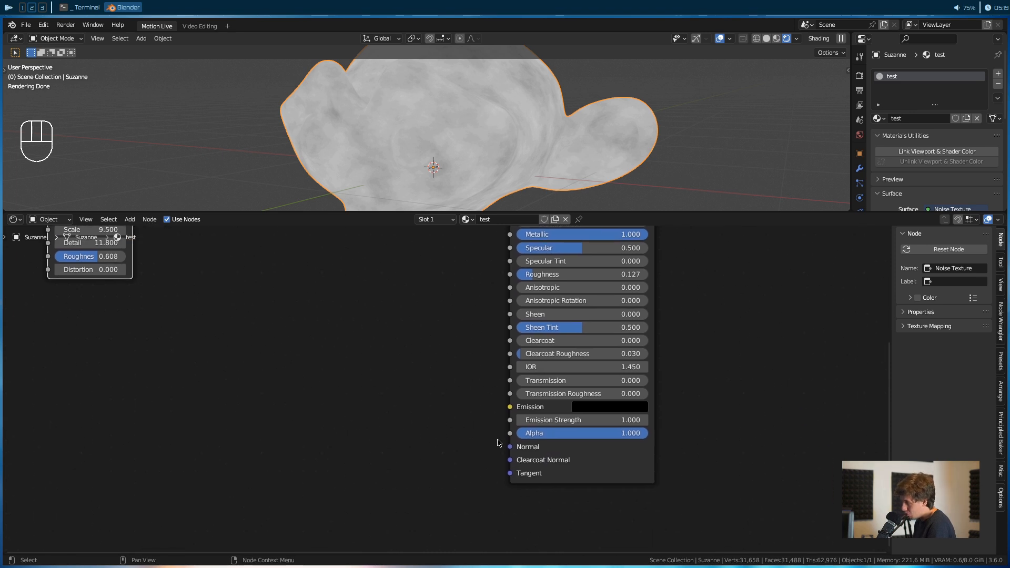
pyautogui.keyDown('shift'); pyautogui.scroll(3, 158, 263); pyautogui.keyUp('shift')
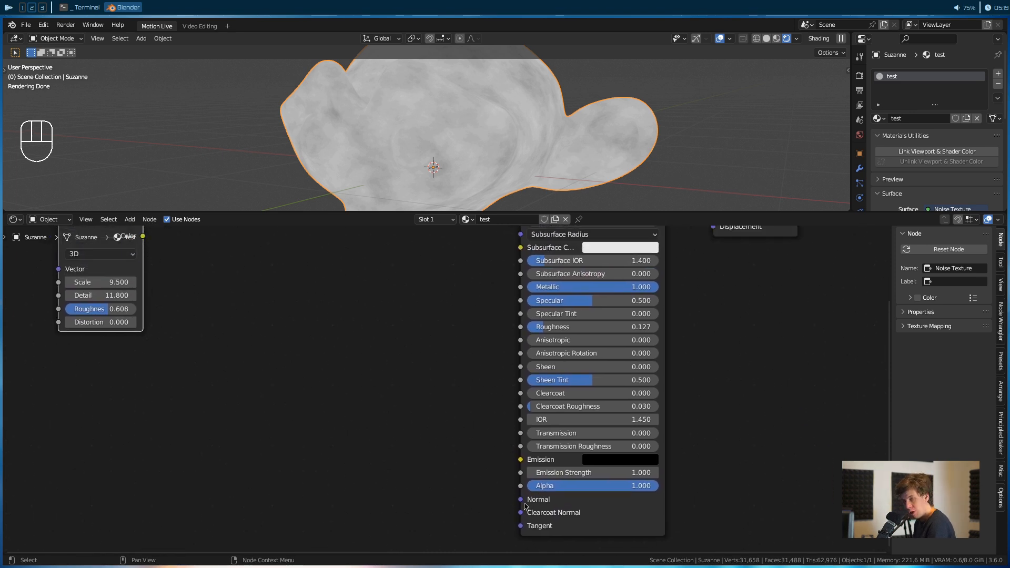
pyautogui.moveTo(282, 361); pyautogui.dragTo(329, 407, button='middle')
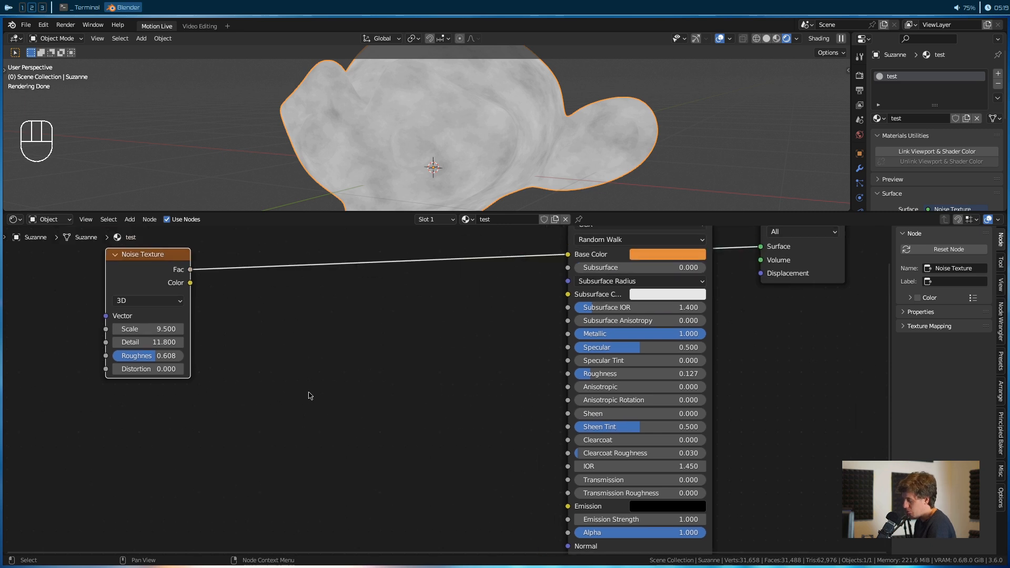
# Step: Add a Bump node between the Noise Texture and the Principled BSDF and feed its Height from the Noise Texture's Fac output
pyautogui.hotkey('shift', 'a')
pyautogui.moveTo(308, 393)
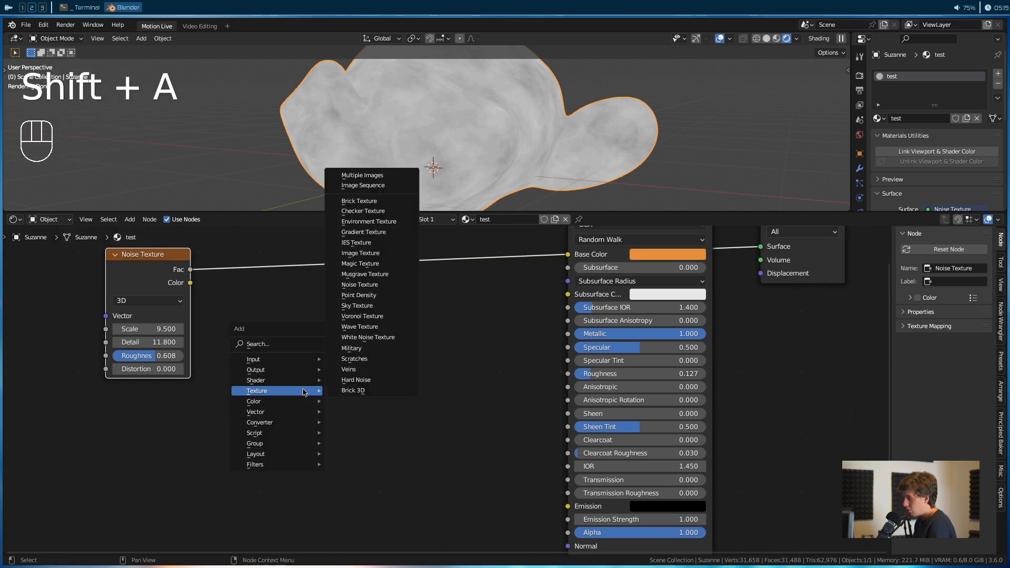
pyautogui.moveTo(288, 422)
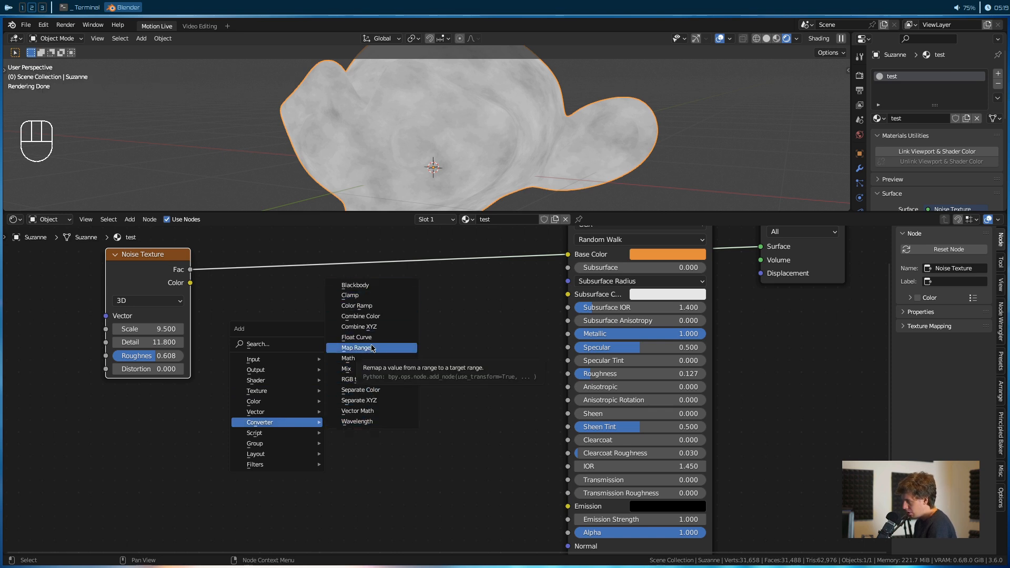
pyautogui.moveTo(261, 412)
pyautogui.click(344, 412)
pyautogui.keyDown('shift'); pyautogui.scroll(-1, 279, 322); pyautogui.keyUp('shift')
pyautogui.moveTo(189, 250); pyautogui.dragTo(307, 416)
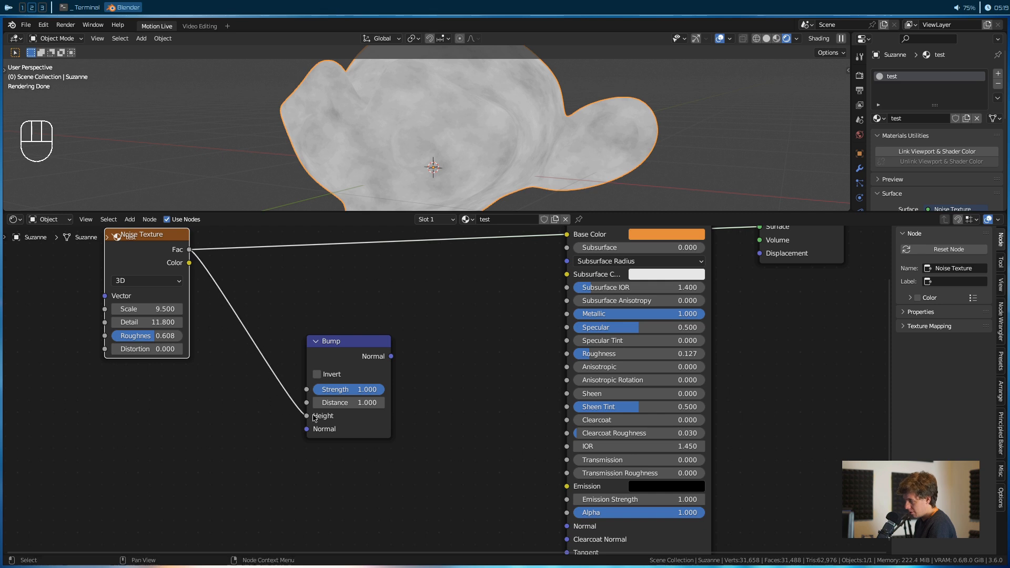
# Step: Link the Bump's Normal output to the Principled BSDF's Normal input and reconnect the BSDF output to the Material Output's Surface
pyautogui.moveTo(475, 371); pyautogui.dragTo(333, 338, button='middle')
pyautogui.moveTo(247, 323); pyautogui.dragTo(424, 493)
pyautogui.moveTo(348, 215); pyautogui.dragTo(349, 357, button='middle')
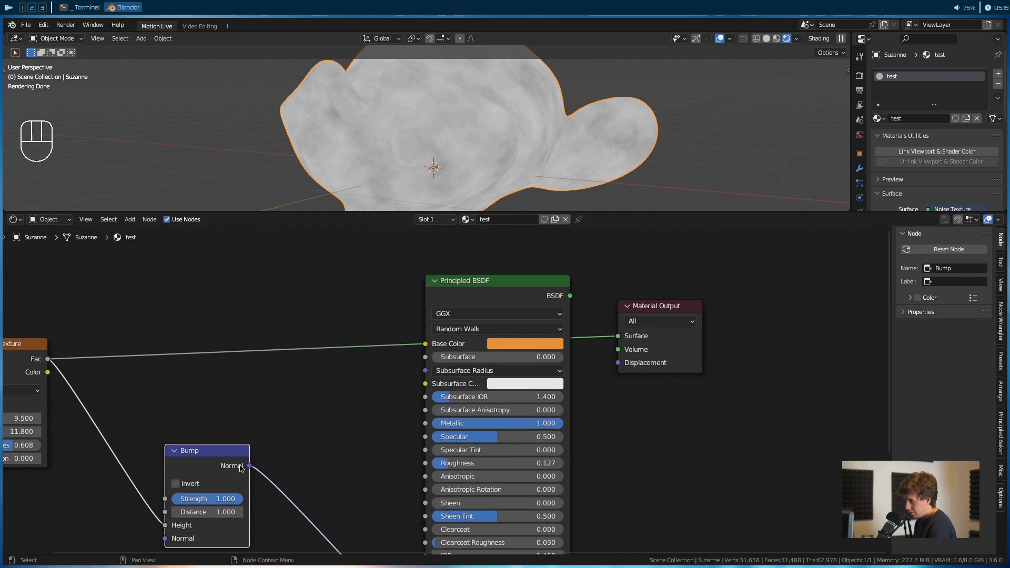
pyautogui.moveTo(570, 296); pyautogui.dragTo(620, 339)
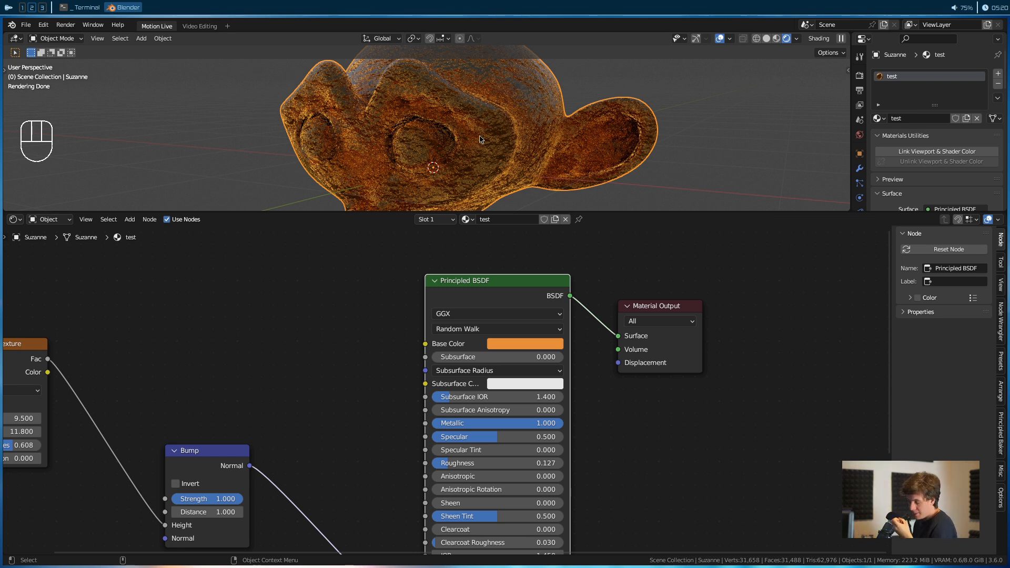
# Step: Move the Bump and Noise Texture nodes beside the Principled BSDF's Normal input, leaving a gap between the two nodes
pyautogui.moveTo(303, 363); pyautogui.dragTo(372, 269, button='middle')
pyautogui.scroll(-1, 371, 268)
pyautogui.moveTo(297, 342); pyautogui.dragTo(381, 442)
pyautogui.moveTo(123, 274); pyautogui.dragTo(272, 447)
pyautogui.moveTo(425, 396); pyautogui.dragTo(425, 310, button='middle')
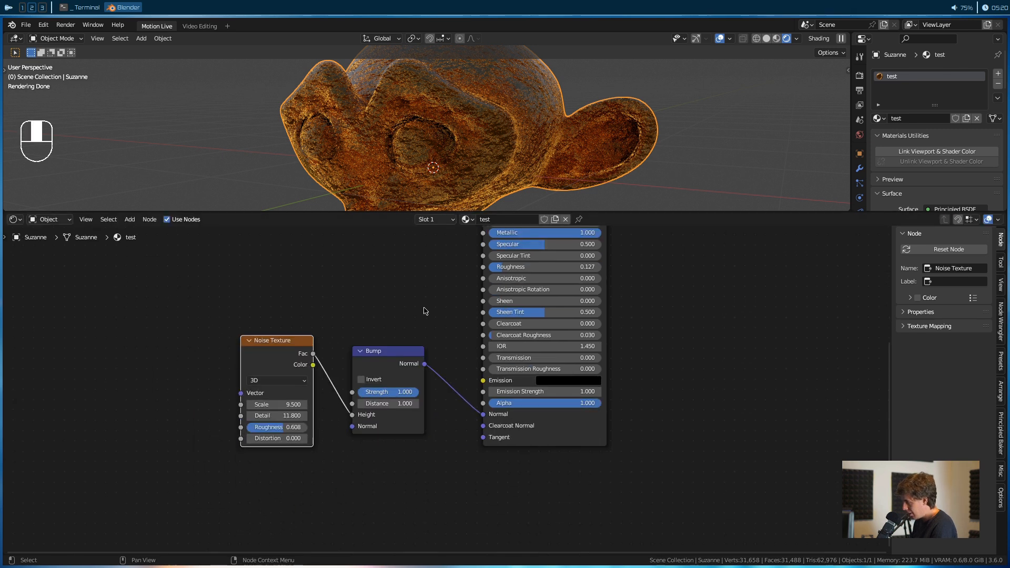
pyautogui.moveTo(444, 400); pyautogui.dragTo(434, 405, button='middle')
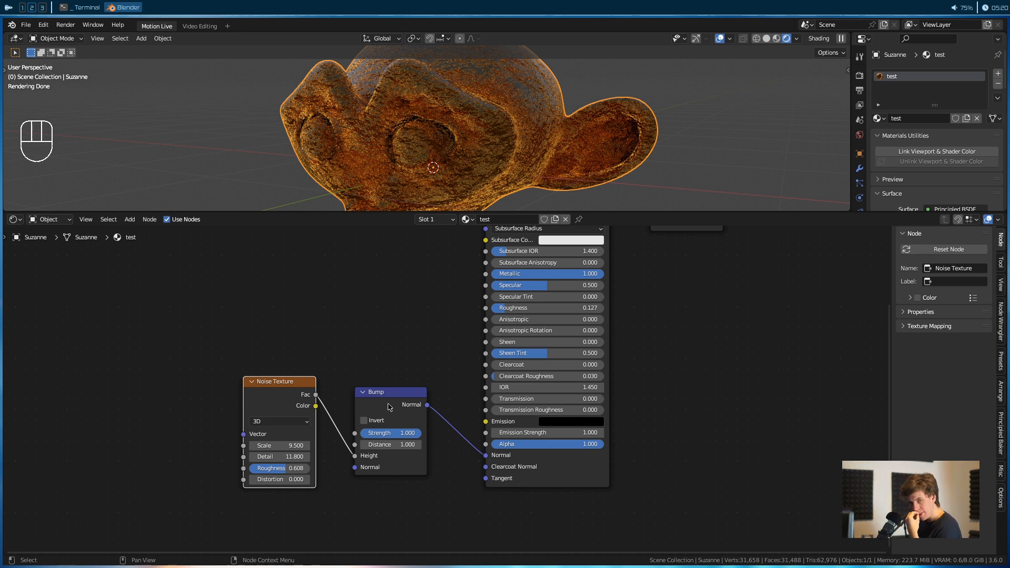
pyautogui.scroll(2, 413, 408)
pyautogui.moveTo(198, 377); pyautogui.dragTo(147, 345)
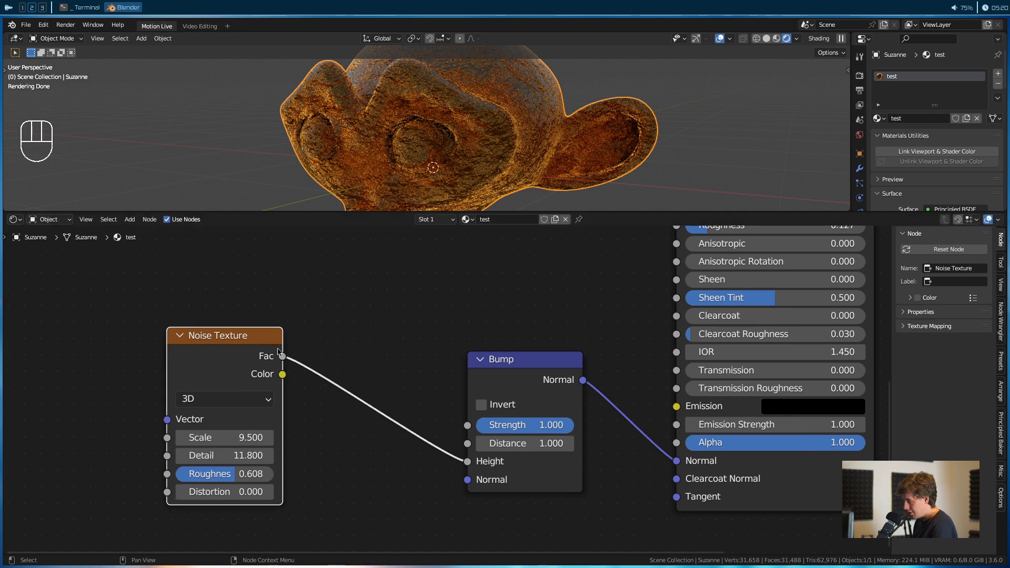
# Step: Preview the Noise Texture's Fac output on the monkey through the Material Output's Surface
pyautogui.scroll(-2, 226, 350)
pyautogui.moveTo(238, 417); pyautogui.dragTo(263, 408)
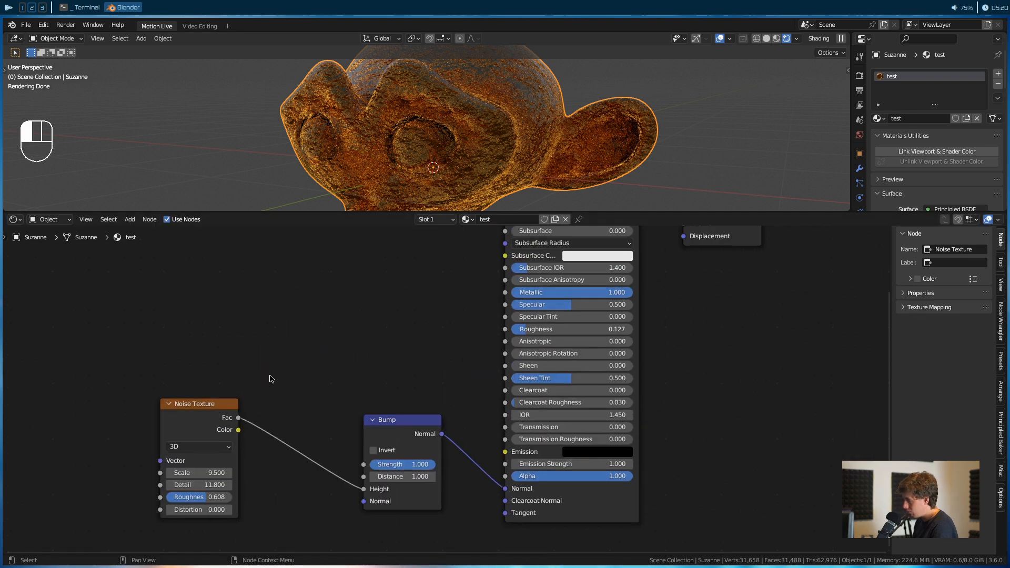
pyautogui.press('Escape')
pyautogui.moveTo(228, 453); pyautogui.dragTo(672, 247)
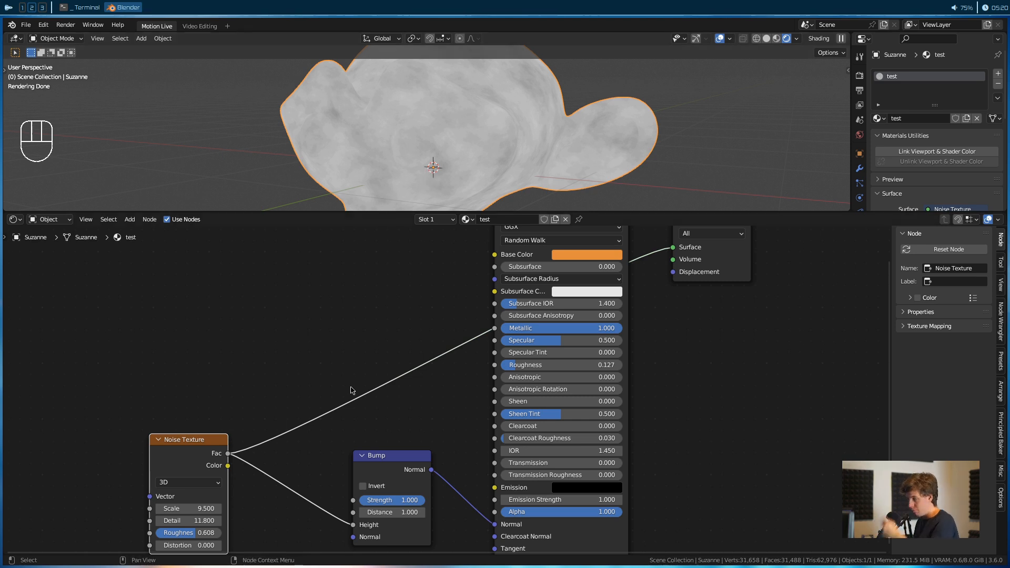
# Step: Move the Bump node closer to the Noise Texture and preview the Bump's Normal output on the monkey
pyautogui.scroll(2, 342, 406)
pyautogui.moveTo(481, 406); pyautogui.dragTo(408, 398)
pyautogui.scroll(-2, 485, 343)
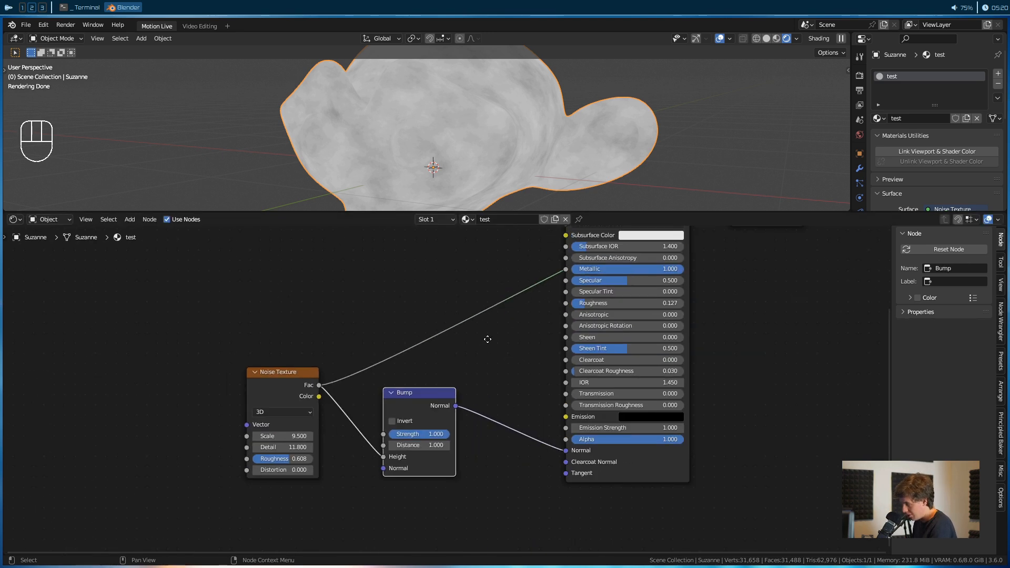
pyautogui.moveTo(485, 343); pyautogui.dragTo(371, 442, button='middle')
pyautogui.keyDown('ctrl'); pyautogui.keyDown('shift'); pyautogui.click(351, 491); pyautogui.keyUp('shift'); pyautogui.keyUp('ctrl')
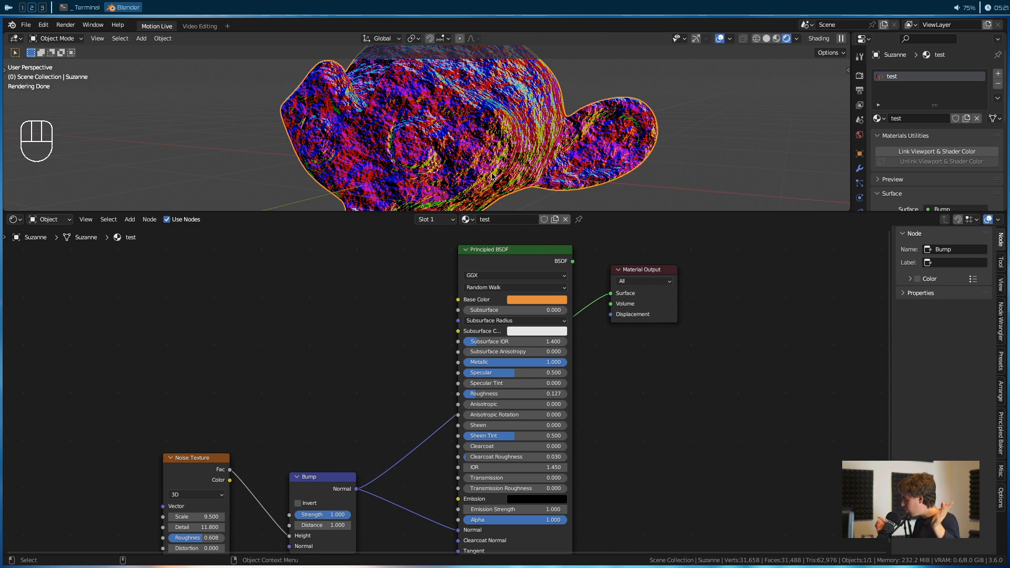
# Step: Preview the Noise Texture once more for comparison, and reconnect the Principled BSDF to the Material Output's Surface
pyautogui.moveTo(385, 405); pyautogui.dragTo(354, 356, button='middle')
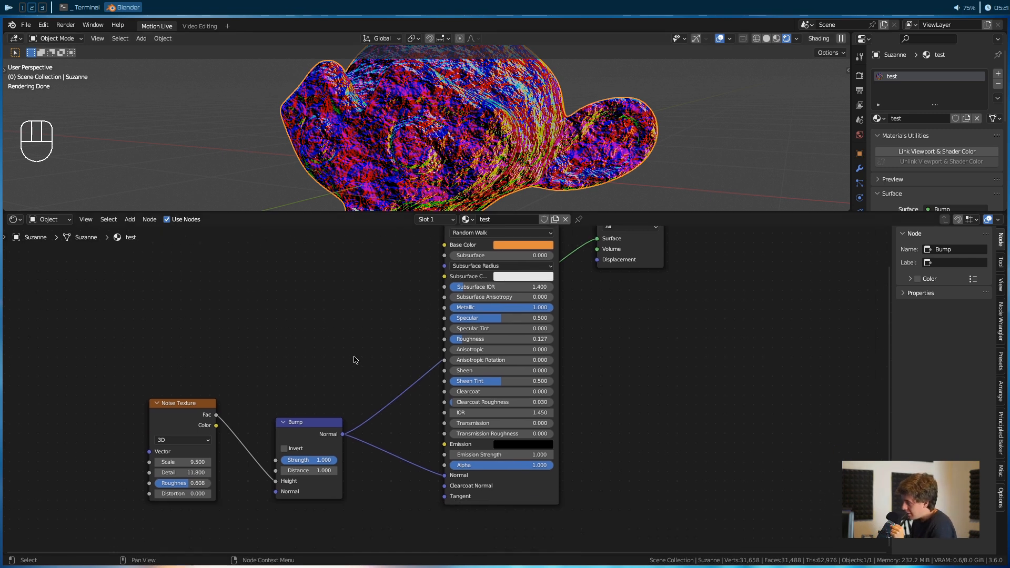
pyautogui.keyDown('ctrl'); pyautogui.keyDown('shift'); pyautogui.click(210, 417); pyautogui.keyUp('shift'); pyautogui.keyUp('ctrl')
pyautogui.moveTo(494, 211); pyautogui.dragTo(497, 244, button='middle')
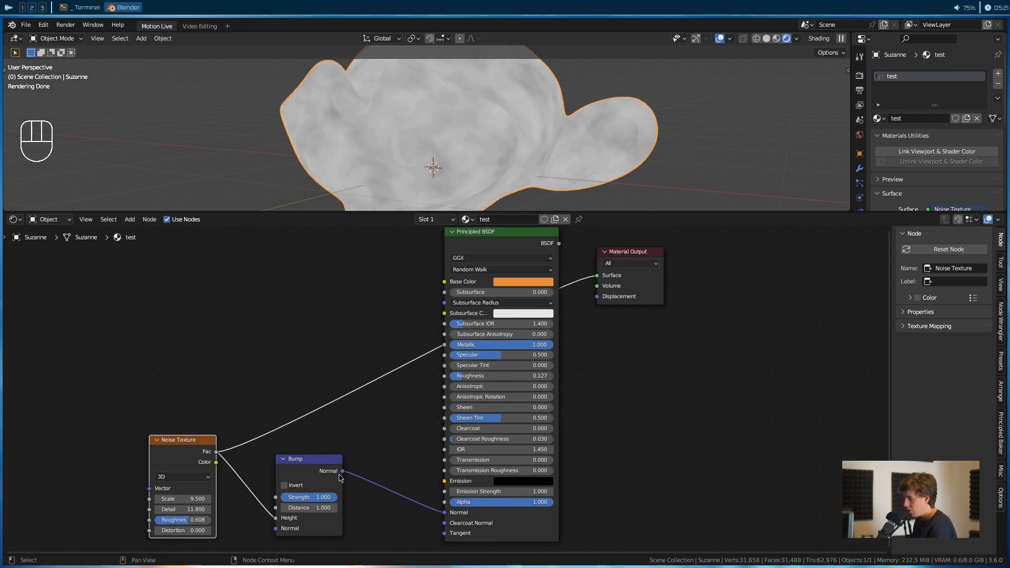
pyautogui.keyDown('ctrl'); pyautogui.keyDown('shift'); pyautogui.click(552, 248); pyautogui.keyUp('shift'); pyautogui.keyUp('ctrl')
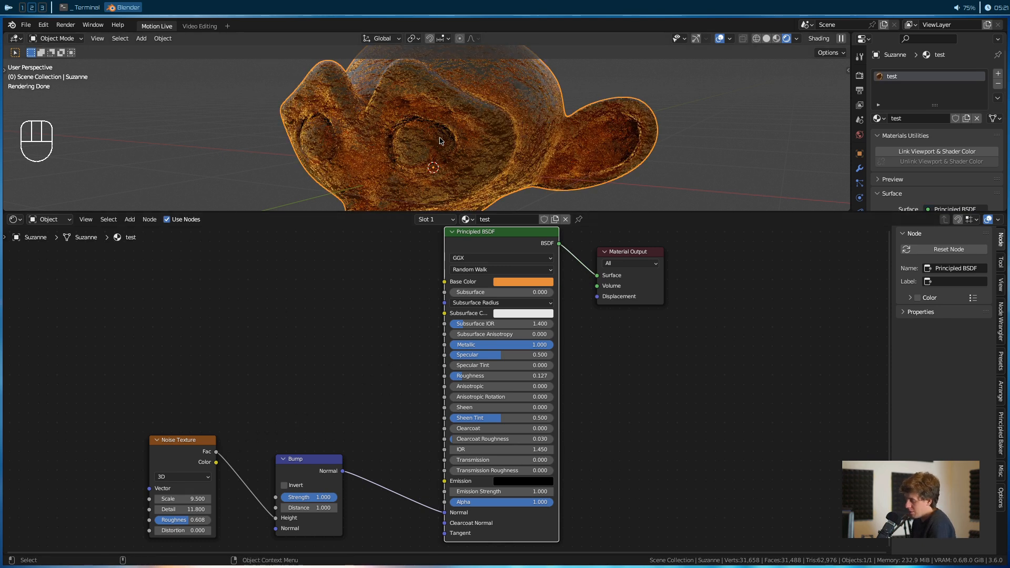
# Step: Set the Bump node's Distance to 0.060 and inspect the relief on the monkey's surface
pyautogui.keyDown('alt'); pyautogui.moveTo(582, 124); pyautogui.dragTo(500, 84, button='middle'); pyautogui.keyUp('alt')
pyautogui.keyDown('alt'); pyautogui.moveTo(500, 85); pyautogui.dragTo(459, 194); pyautogui.keyUp('alt')
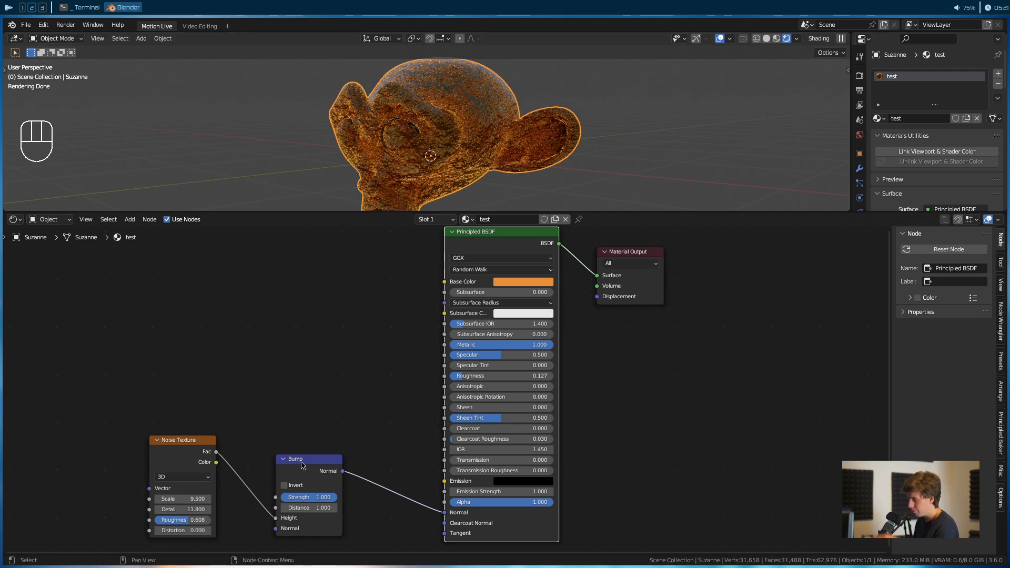
pyautogui.scroll(4, 349, 360)
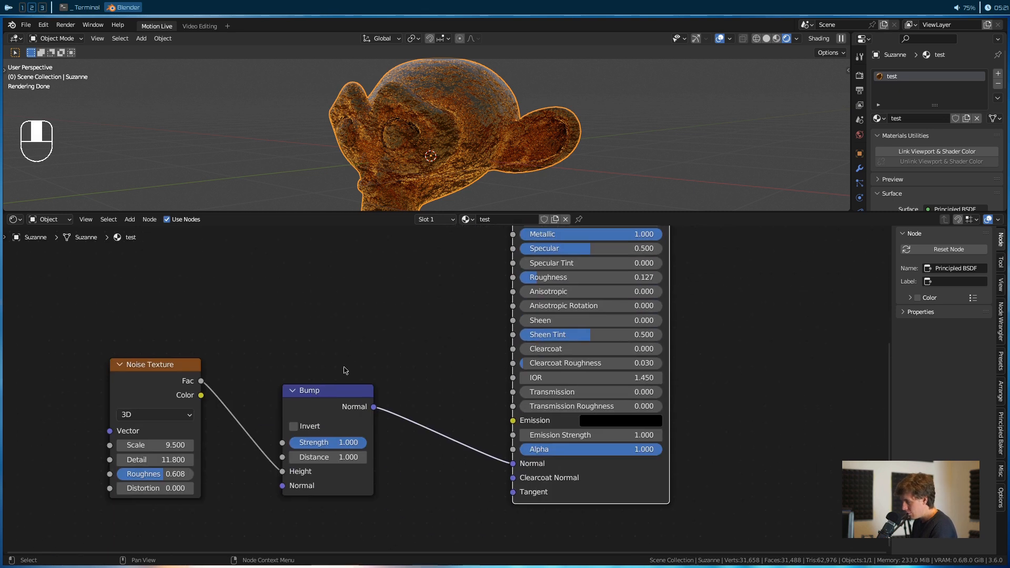
pyautogui.moveTo(386, 454); pyautogui.dragTo(464, 435, button='middle')
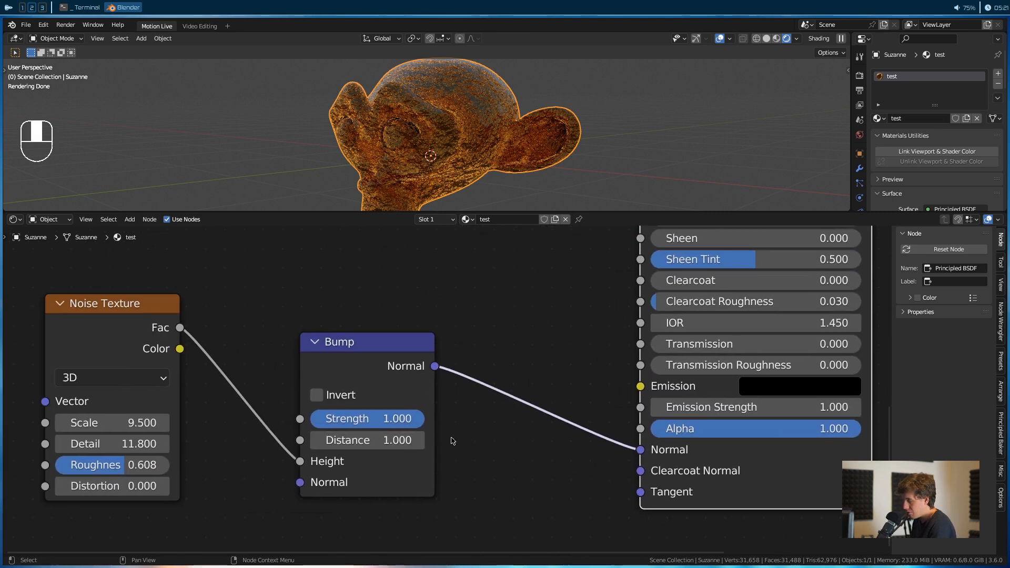
pyautogui.keyDown('shift'); pyautogui.moveTo(374, 439); pyautogui.dragTo(313, 440); pyautogui.keyUp('shift')
pyautogui.keyDown('alt'); pyautogui.moveTo(431, 131); pyautogui.dragTo(437, 149); pyautogui.keyUp('alt')
pyautogui.scroll(-5, 437, 148)
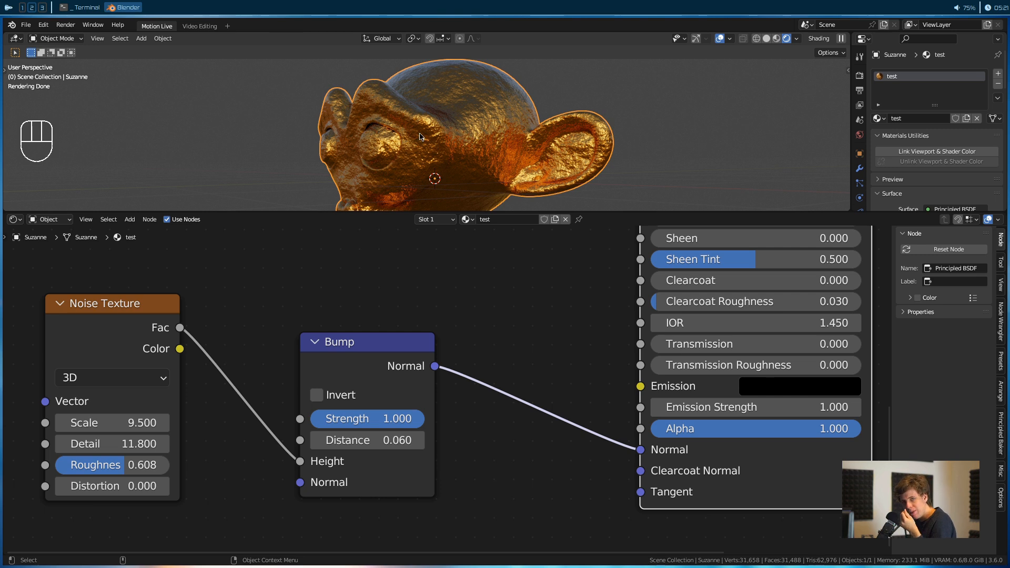
# Step: Reduce the Bump node's Distance to 0.010 and inspect the surface from the other side of the head
pyautogui.keyDown('shift'); pyautogui.moveTo(368, 440); pyautogui.dragTo(363, 440); pyautogui.keyUp('shift')
pyautogui.scroll(3, 440, 182)
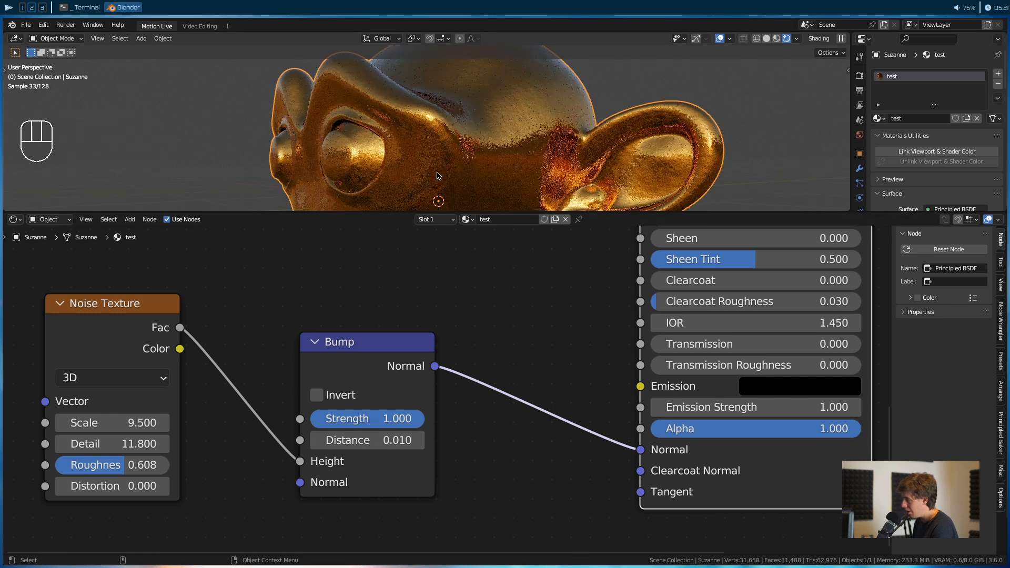
pyautogui.keyDown('alt'); pyautogui.moveTo(400, 142); pyautogui.dragTo(597, 145); pyautogui.keyUp('alt')
# Step: Set the Noise Texture's Scale to 10.600 and Detail to 11.600, and leave that node selected
pyautogui.moveTo(113, 422)
pyautogui.mouseDown()
pyautogui.moveTo(75, 422)
pyautogui.moveTo(121, 422)
pyautogui.moveTo(118, 441)
pyautogui.mouseUp()
pyautogui.scroll(-2, 422, 342)
pyautogui.scroll(-1, 422, 343)
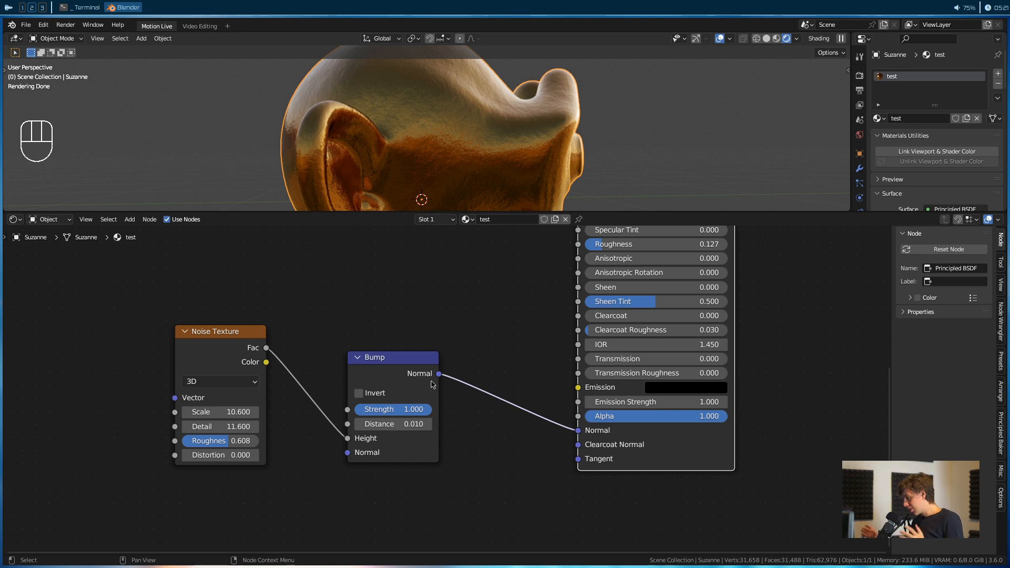
pyautogui.moveTo(425, 409)
pyautogui.mouseDown()
pyautogui.moveTo(384, 409)
pyautogui.moveTo(425, 409)
pyautogui.mouseUp()
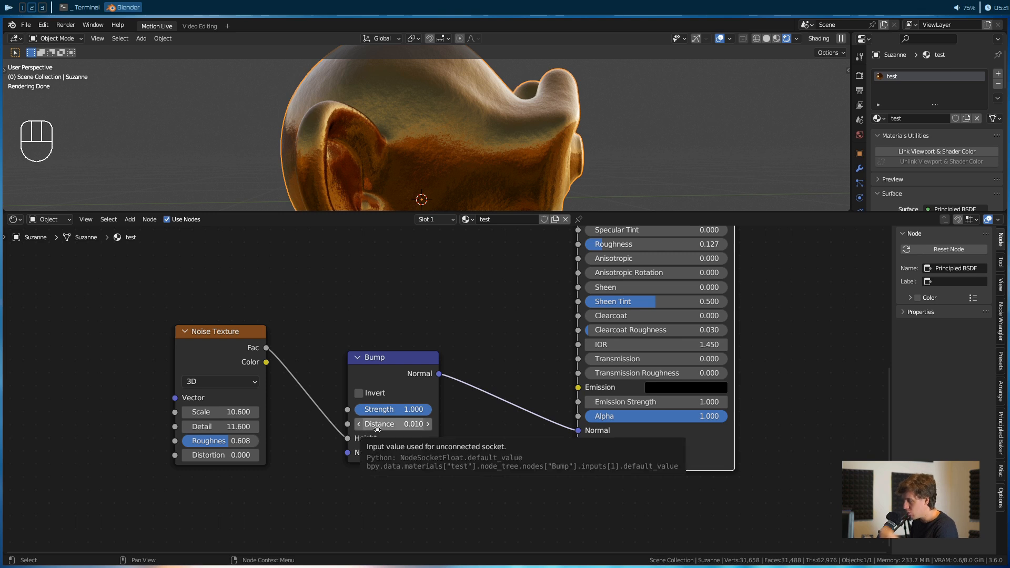
pyautogui.click(202, 341)
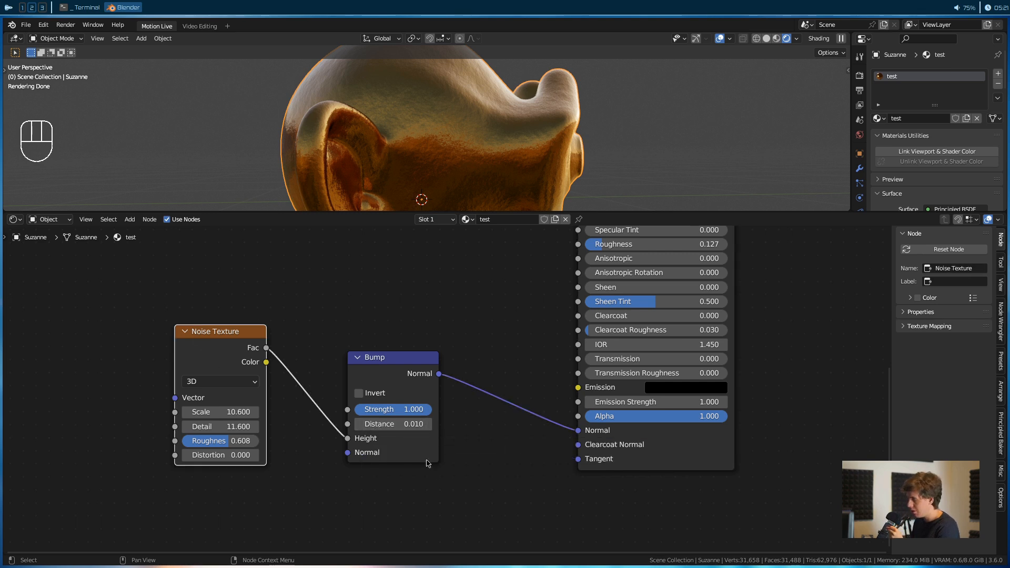
# Step: Set the Bump node's Distance to 100
pyautogui.click(413, 424)
pyautogui.write('100')
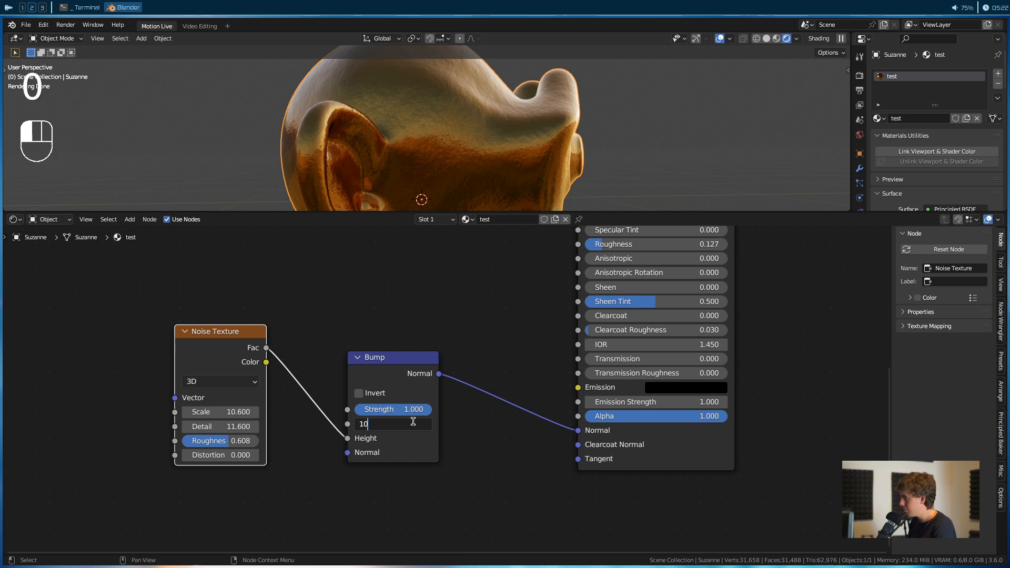
pyautogui.press('Return')
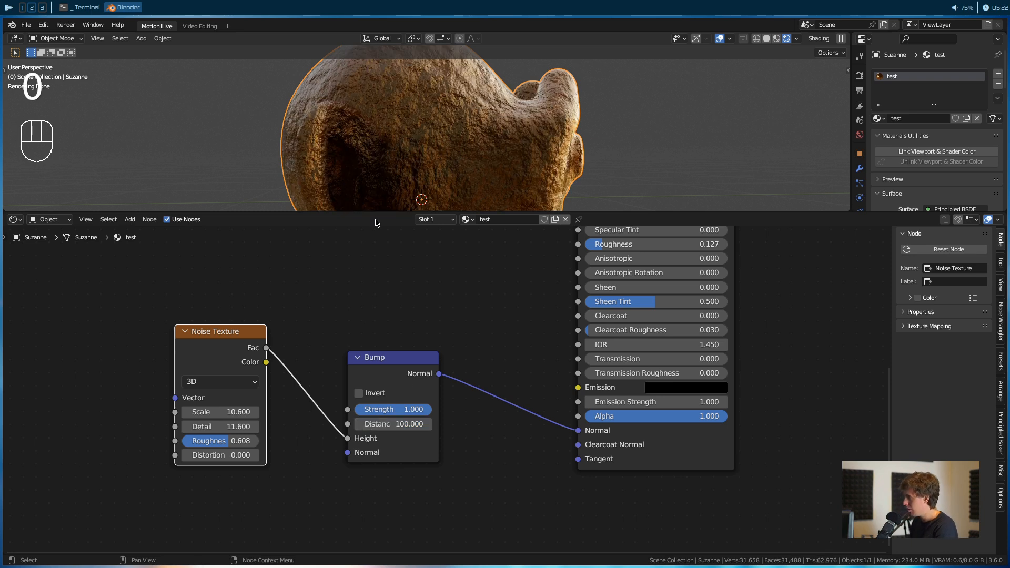
# Step: Keep the Bump node's Strength at 1.000 and set its Distance to 0.01
pyautogui.moveTo(368, 410); pyautogui.dragTo(431, 409)
pyautogui.click(399, 425)
pyautogui.press('Return')
pyautogui.click(399, 425)
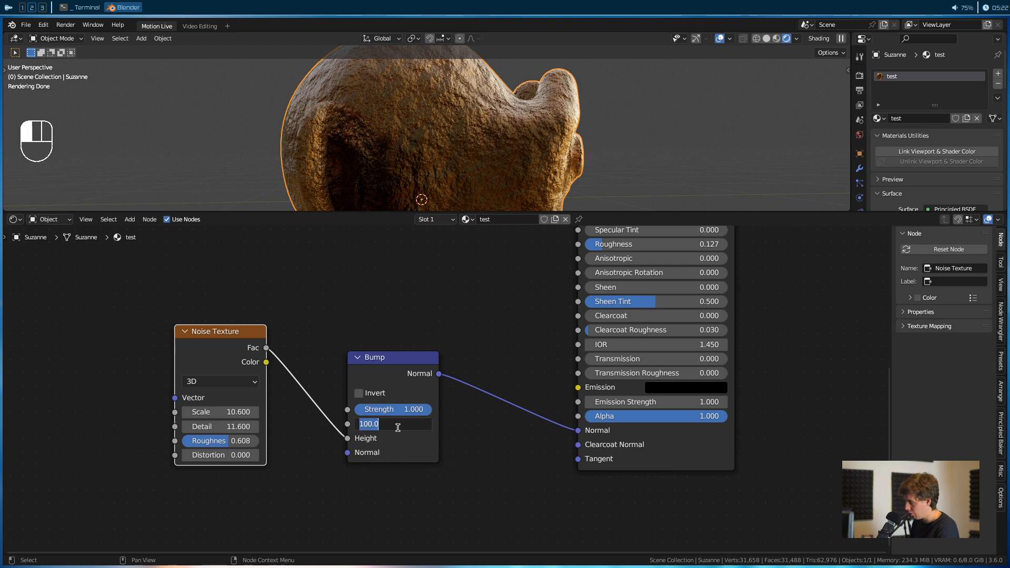
pyautogui.write('0.01')
pyautogui.press('Return')
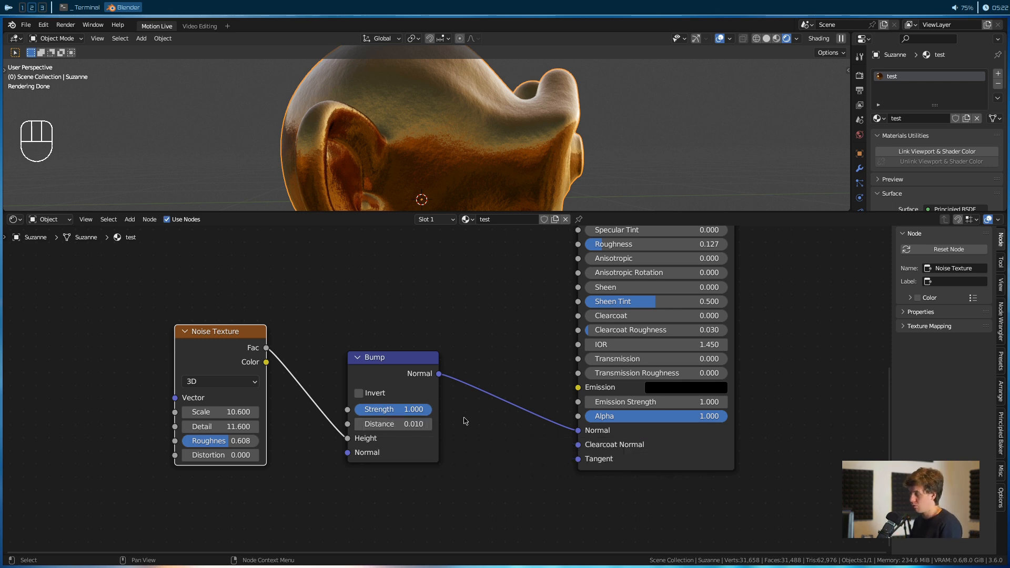
# Step: View the monkey's face from the front side and move the Noise Texture and Bump nodes close to the Principled BSDF's Normal input
pyautogui.scroll(-2, 516, 467)
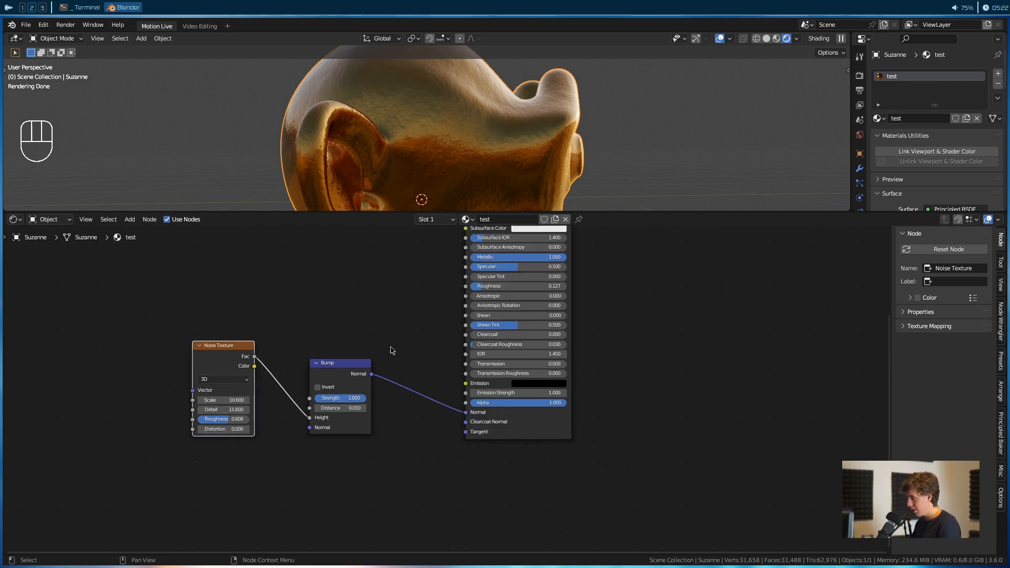
pyautogui.keyDown('alt'); pyautogui.moveTo(532, 162); pyautogui.dragTo(426, 174); pyautogui.keyUp('alt')
pyautogui.scroll(-2, 360, 326)
pyautogui.moveTo(361, 327); pyautogui.dragTo(362, 370, button='middle')
pyautogui.moveTo(391, 416); pyautogui.dragTo(436, 434)
pyautogui.moveTo(319, 420); pyautogui.dragTo(388, 448)
pyautogui.click(429, 438)
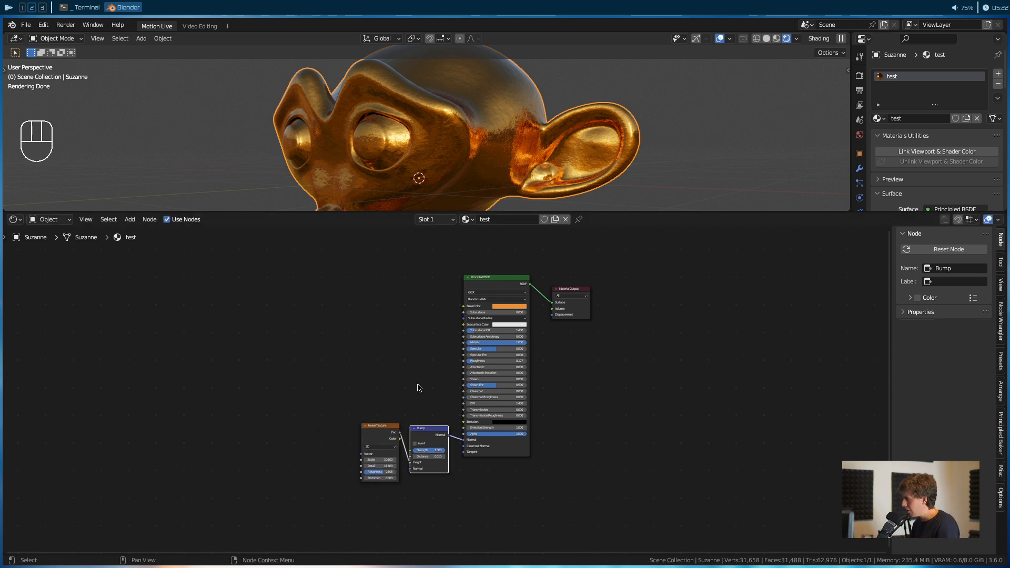
# Step: Examine the Principled BSDF's inputs from Base Color down to the Bump connection, leaving no node selected
pyautogui.scroll(2, 420, 386)
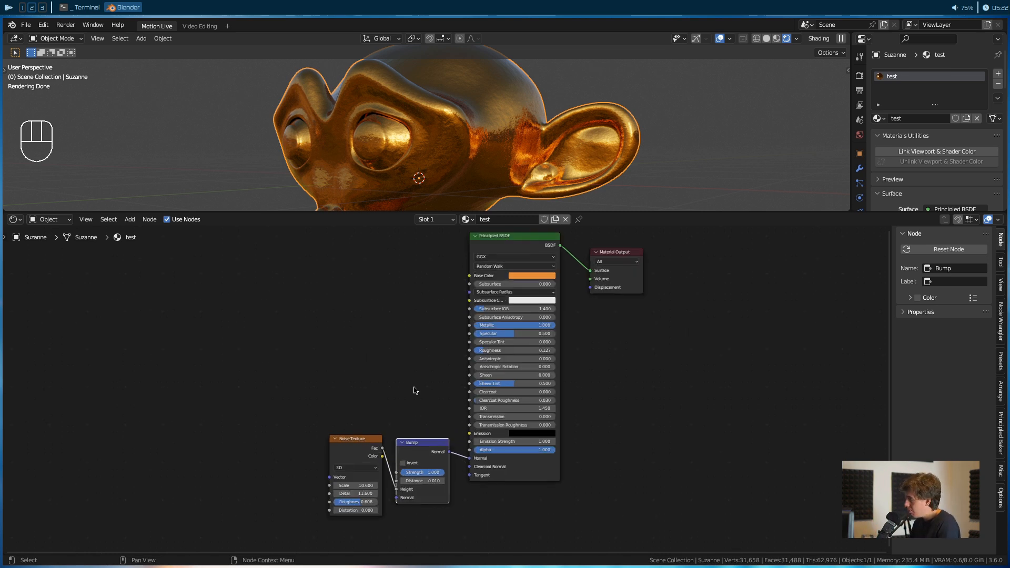
pyautogui.scroll(1, 406, 389)
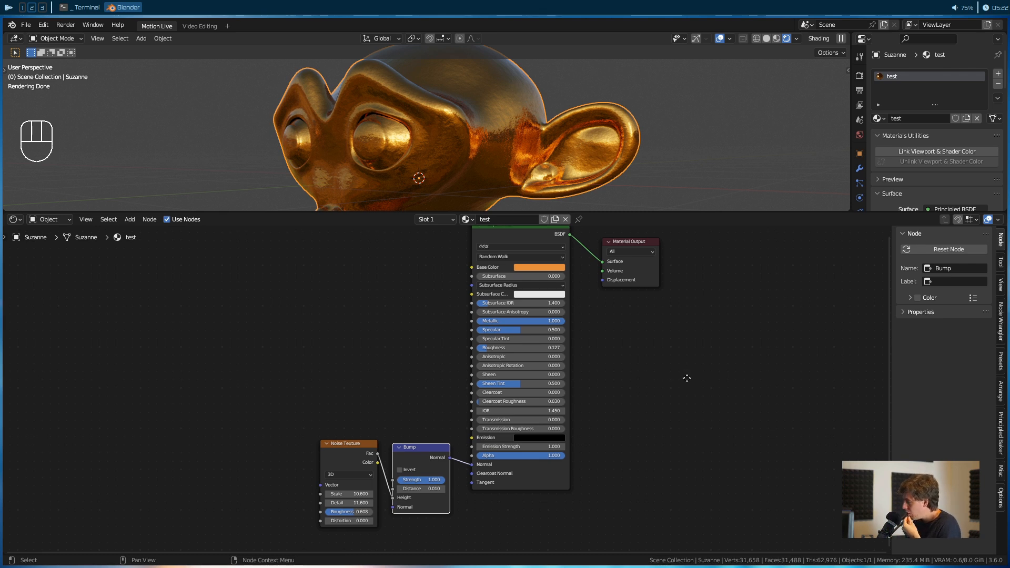
pyautogui.scroll(2, 658, 394)
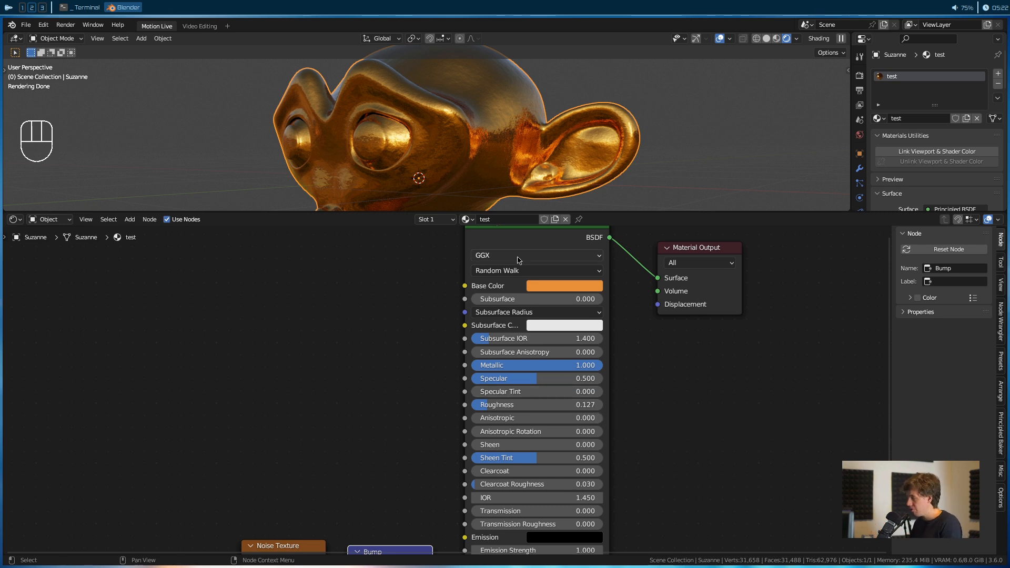
pyautogui.moveTo(419, 388); pyautogui.dragTo(421, 354, button='middle')
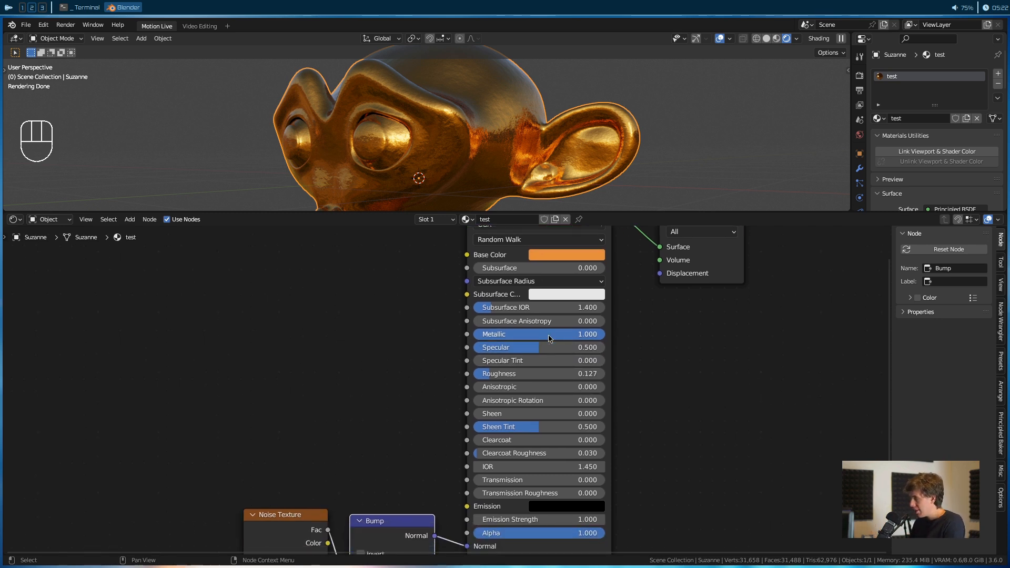
pyautogui.keyDown('shift'); pyautogui.scroll(-3, 437, 444); pyautogui.keyUp('shift')
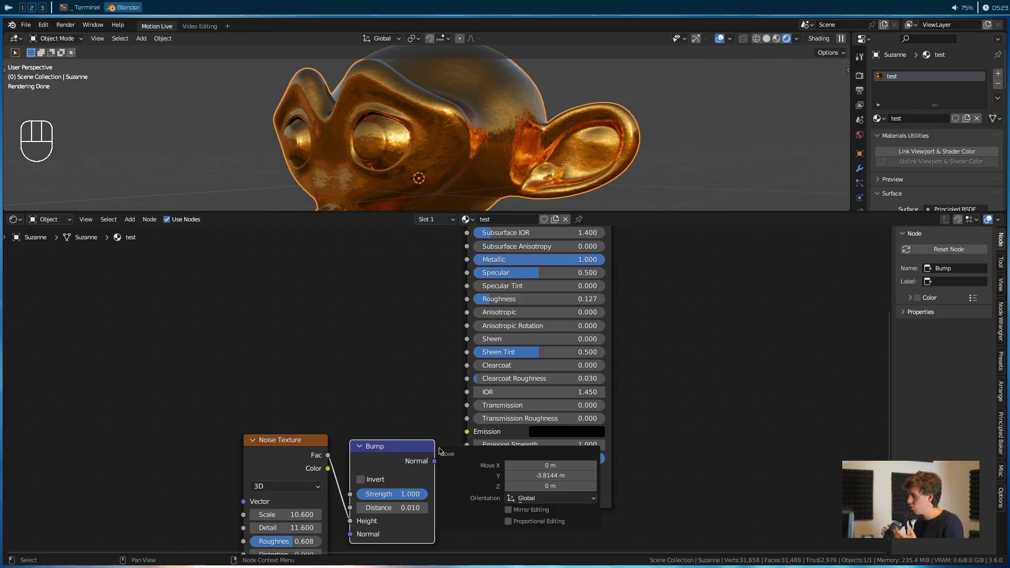
pyautogui.click(384, 300)
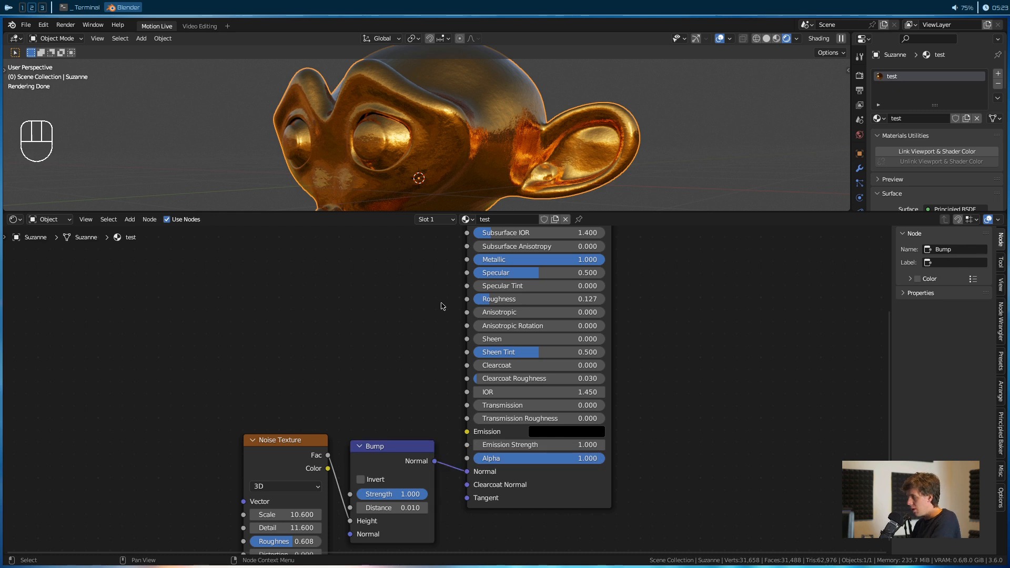
pyautogui.scroll(-3, 384, 301)
pyautogui.moveTo(385, 300); pyautogui.dragTo(372, 384, button='middle')
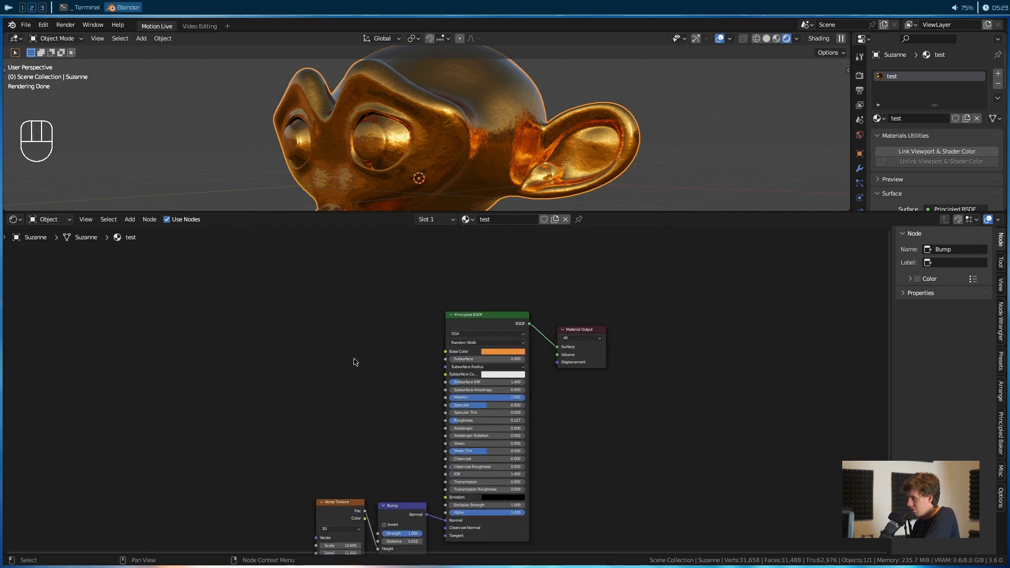
# Step: Select the Principled BSDF node and change its Base Color from orange to a saturated blue
pyautogui.click(475, 321)
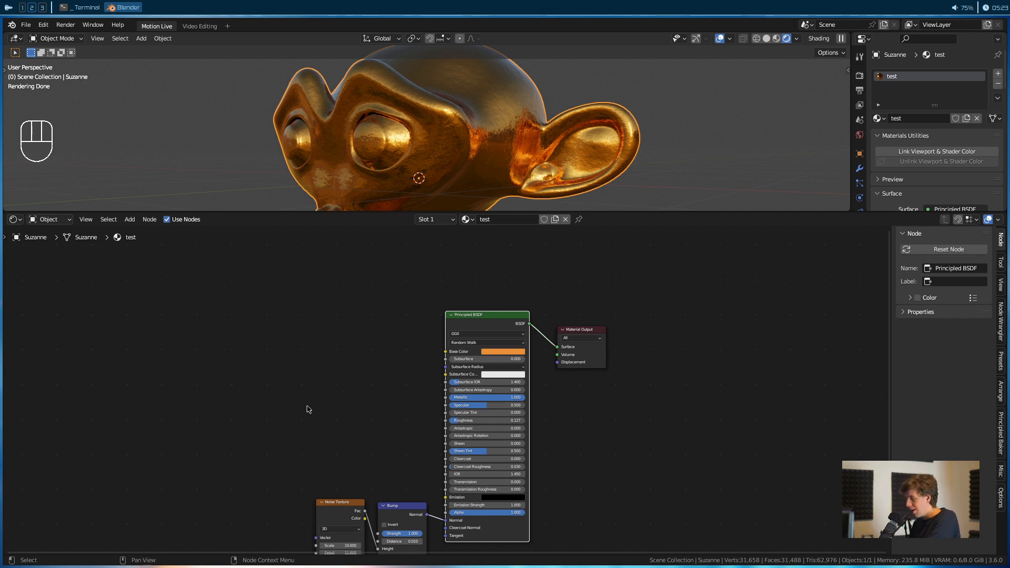
pyautogui.scroll(3, 332, 395)
pyautogui.scroll(3, 330, 394)
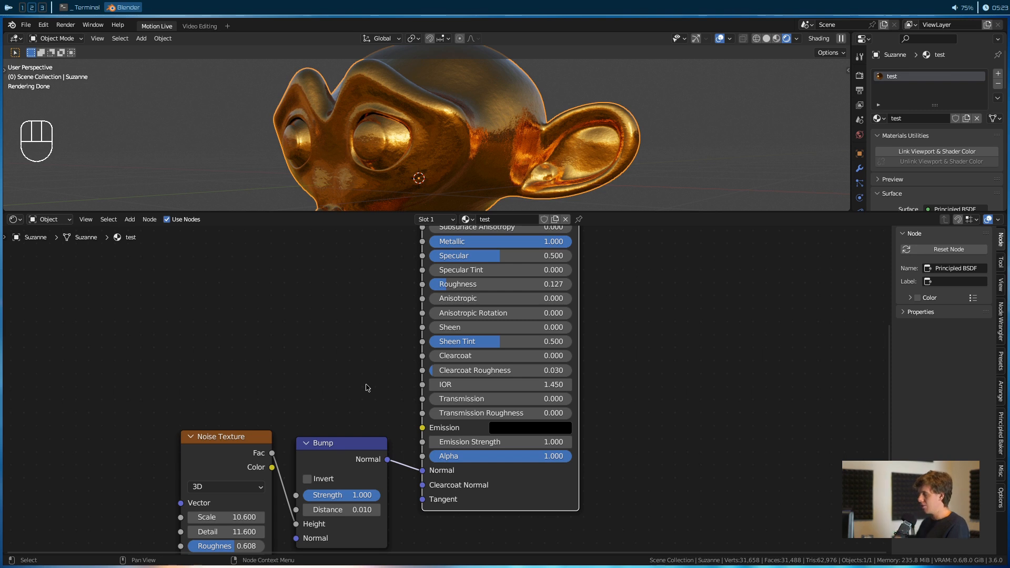
pyautogui.scroll(-2, 381, 227)
pyautogui.moveTo(382, 231); pyautogui.dragTo(437, 322, button='middle')
pyautogui.click(526, 347)
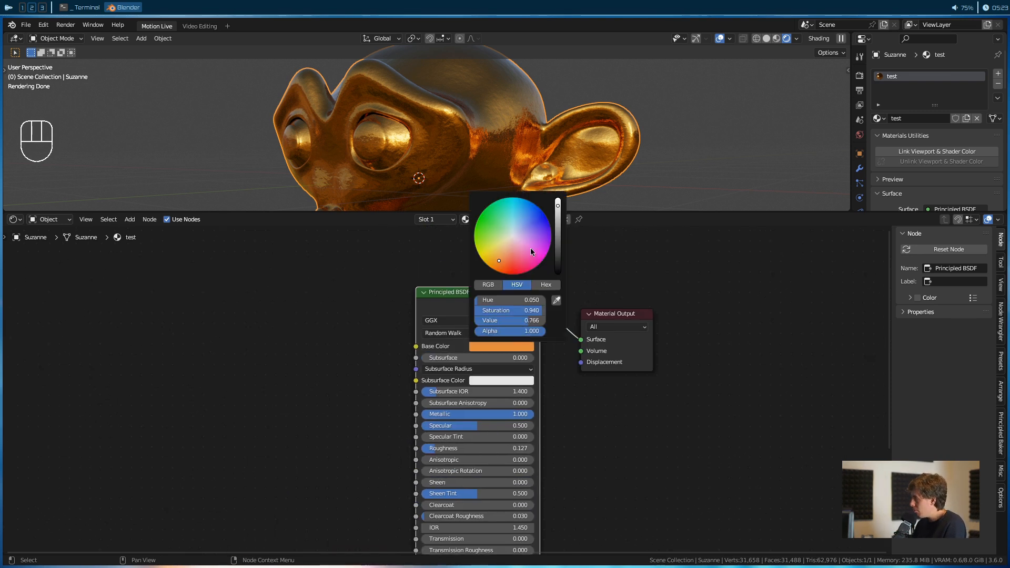
pyautogui.moveTo(530, 251); pyautogui.dragTo(537, 223)
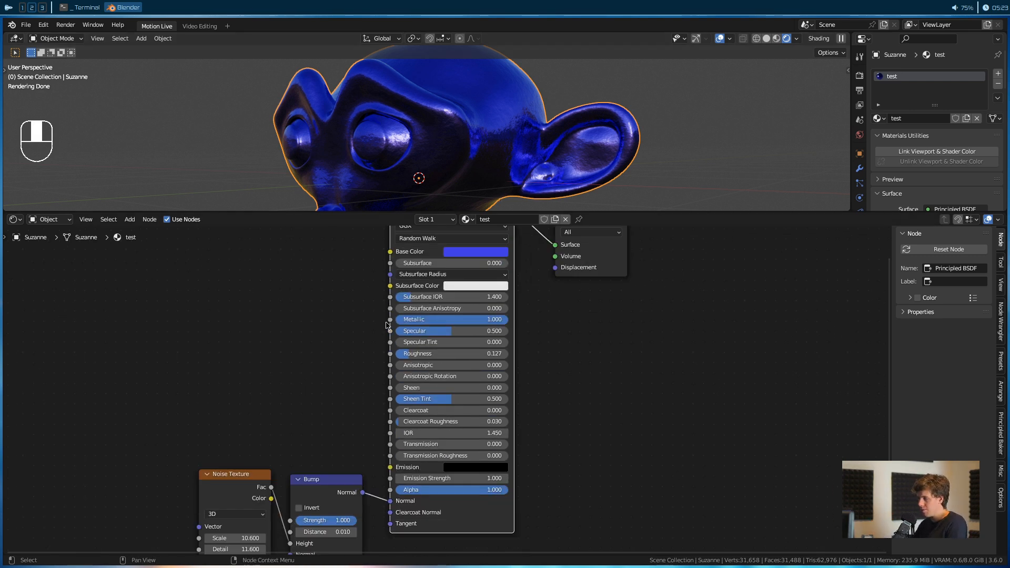
pyautogui.moveTo(415, 418); pyautogui.dragTo(389, 323, button='middle')
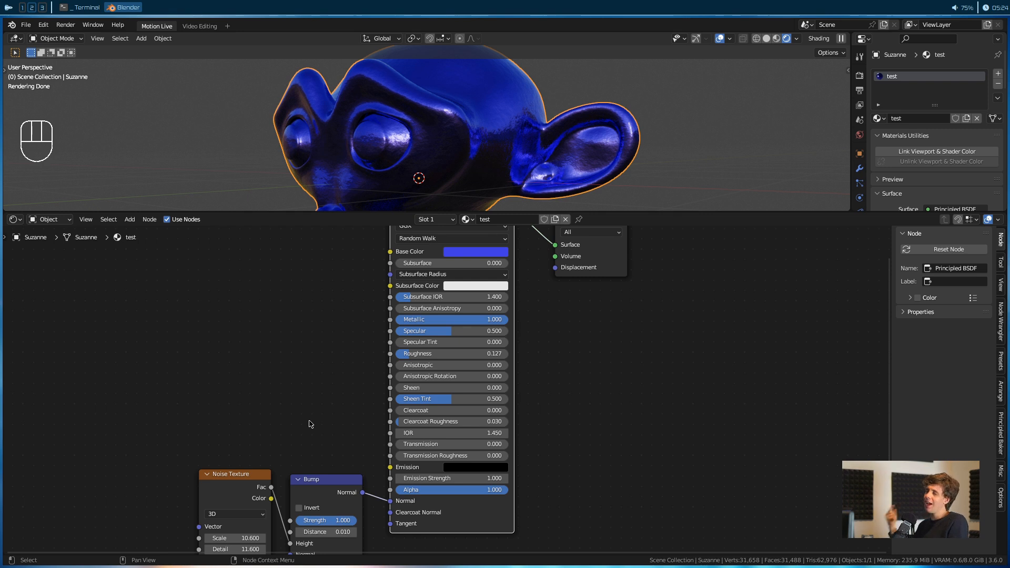
pyautogui.moveTo(310, 423); pyautogui.dragTo(317, 476, button='middle')
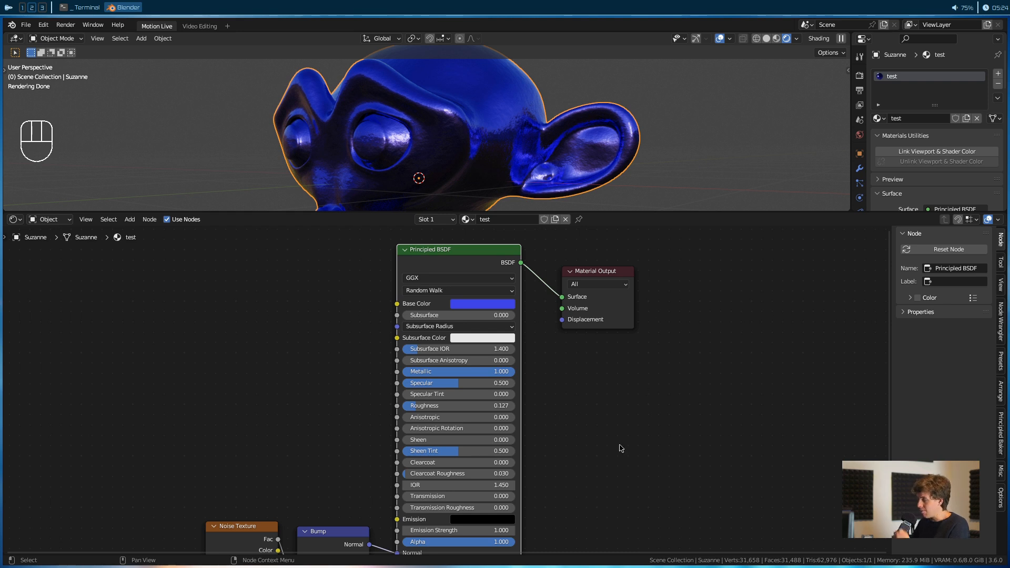
pyautogui.moveTo(547, 377); pyautogui.dragTo(550, 354, button='middle')
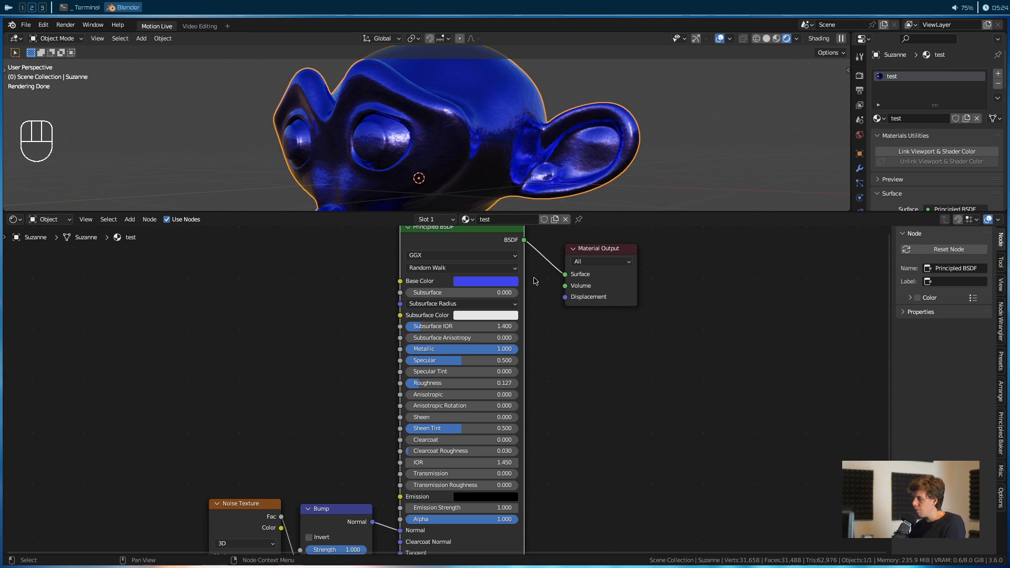
pyautogui.scroll(-2, 445, 388)
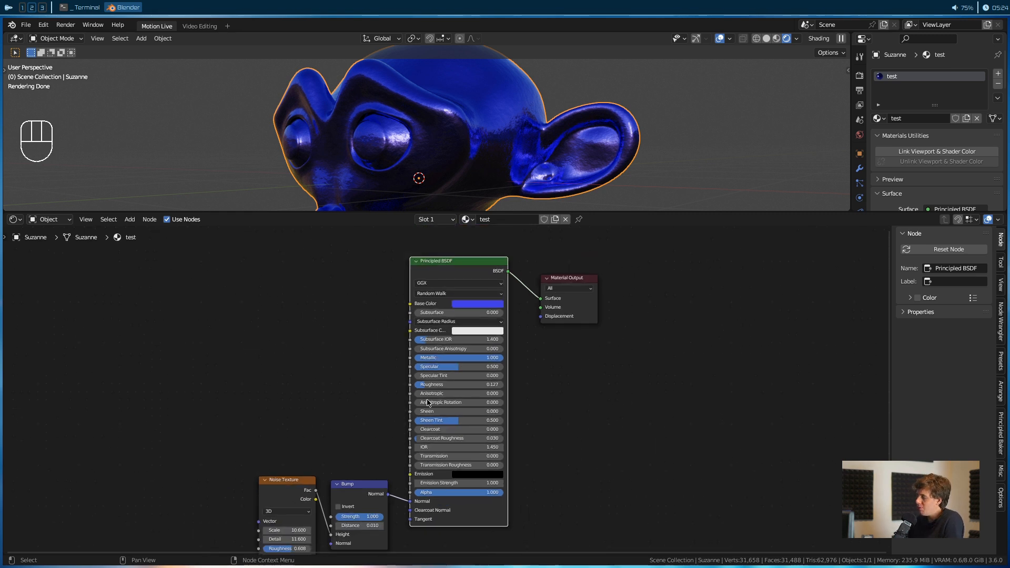